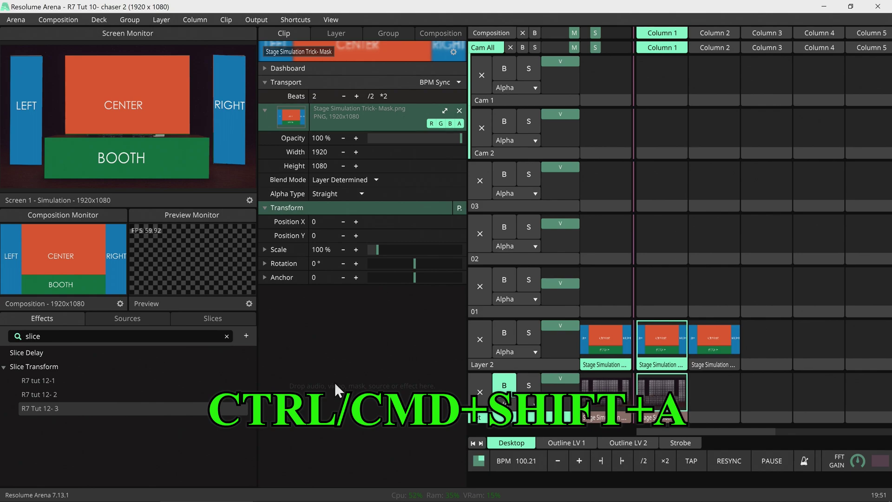
- In Advanced Output, duplicate the Simulation screen, rename the copy SliceDump, and select its Stage slice
key("ctrl+shift+a")
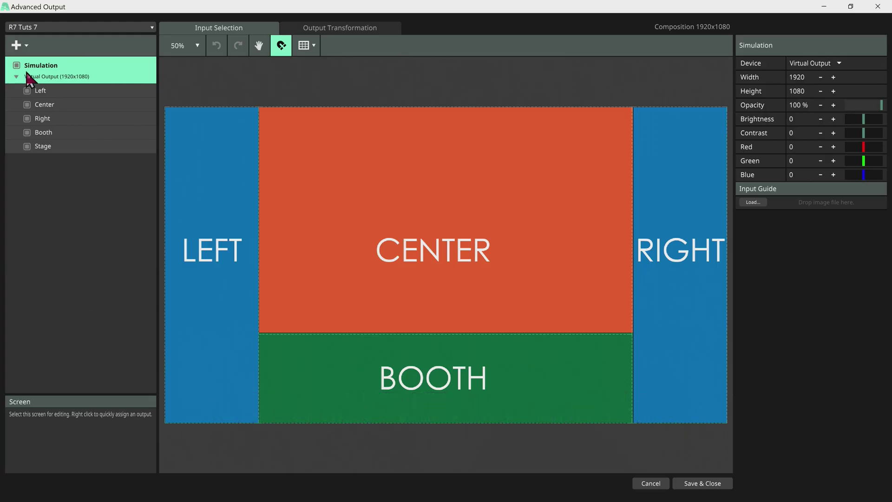
key("ctrl+d")
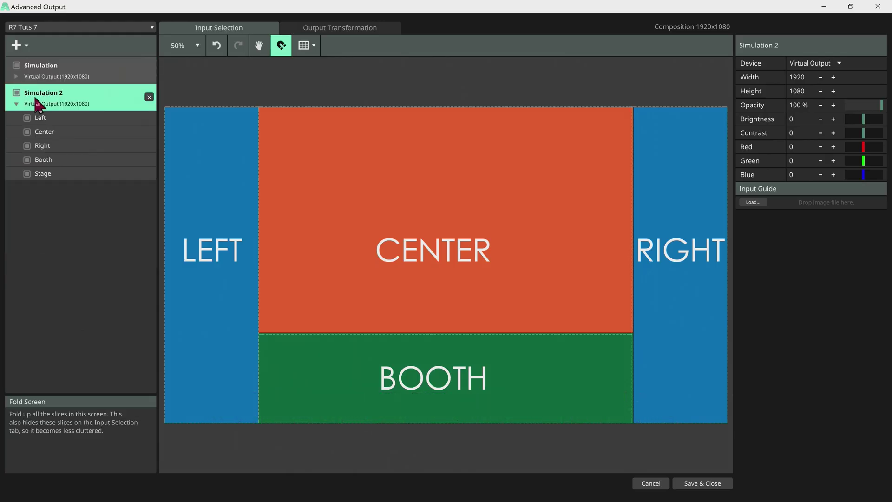
double_click(37, 93)
type("SliceDump")
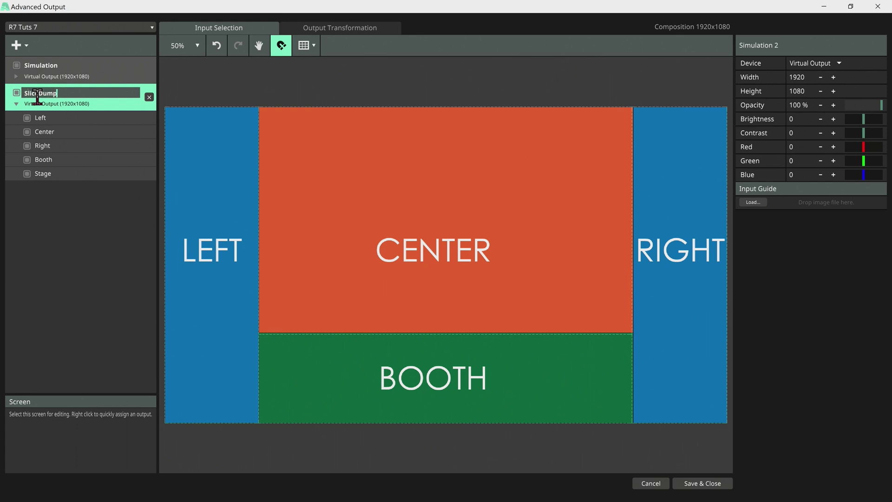
key("Return")
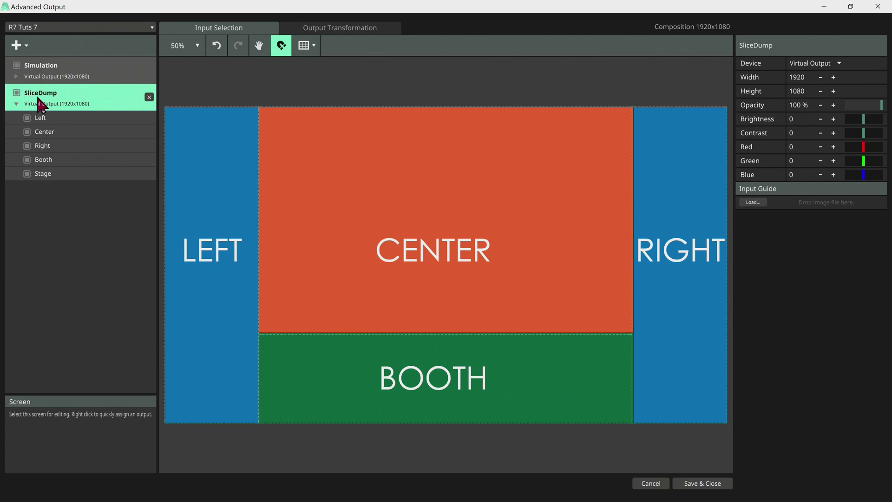
left_click(71, 177)
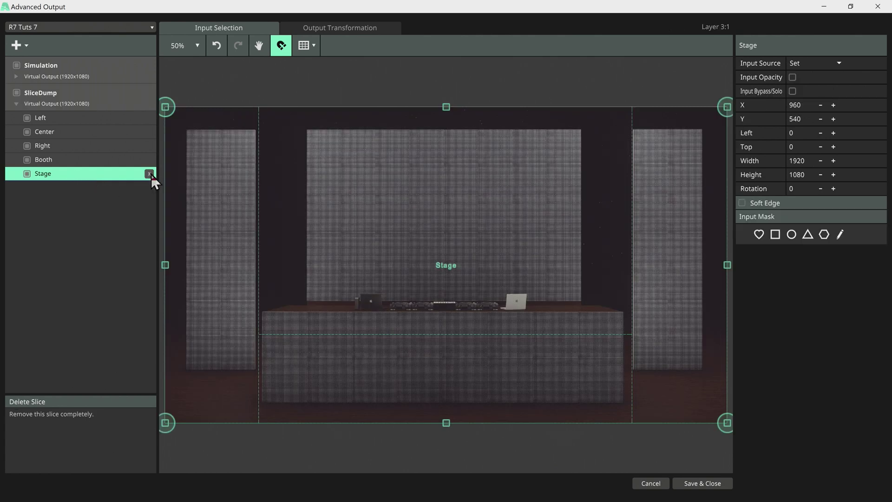
- Delete the Stage slice and rename Left and Center to L 1 and C 1
left_click(150, 174)
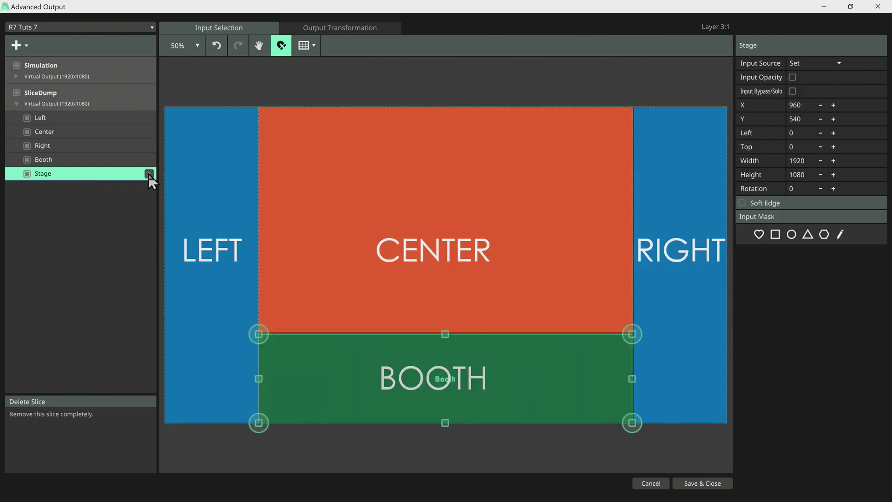
double_click(46, 118)
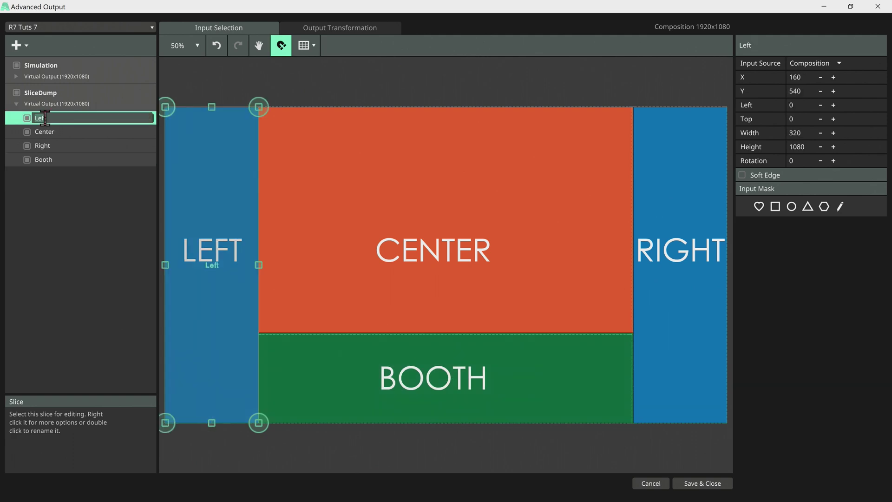
type("L 1")
key("Return")
double_click(45, 133)
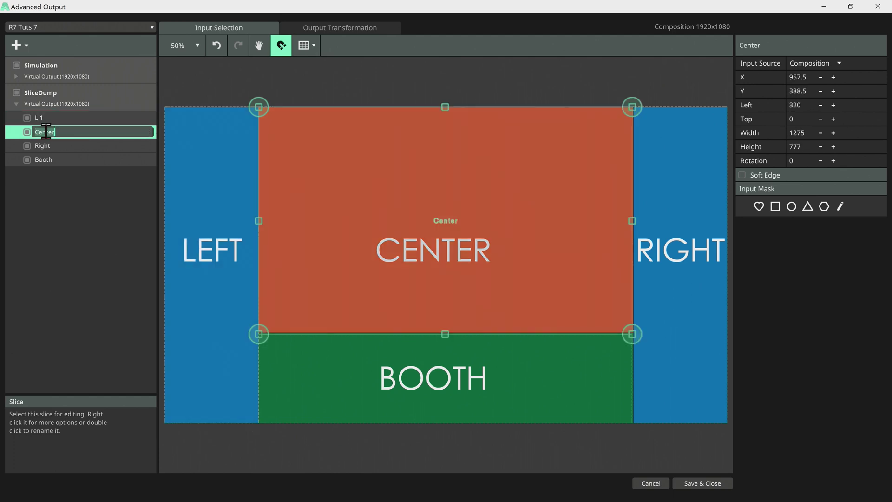
type("C 1")
key("Return")
- Rename the Right and Booth slices to R 1 and B 1
double_click(63, 145)
type("F")
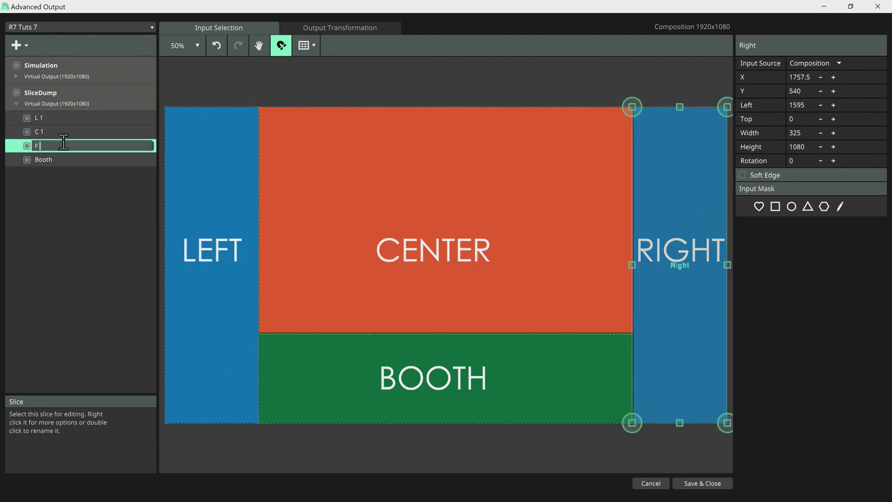
type(" 1")
key("Return")
double_click(52, 160)
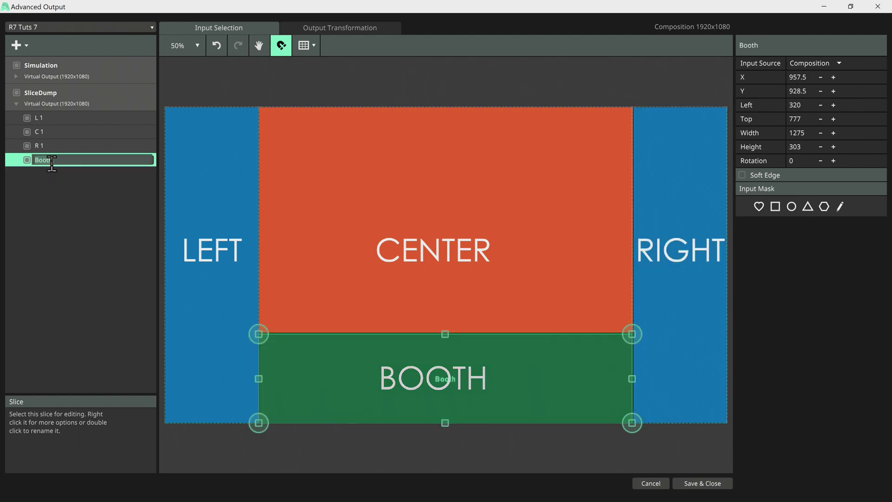
type("B 1")
key("Return")
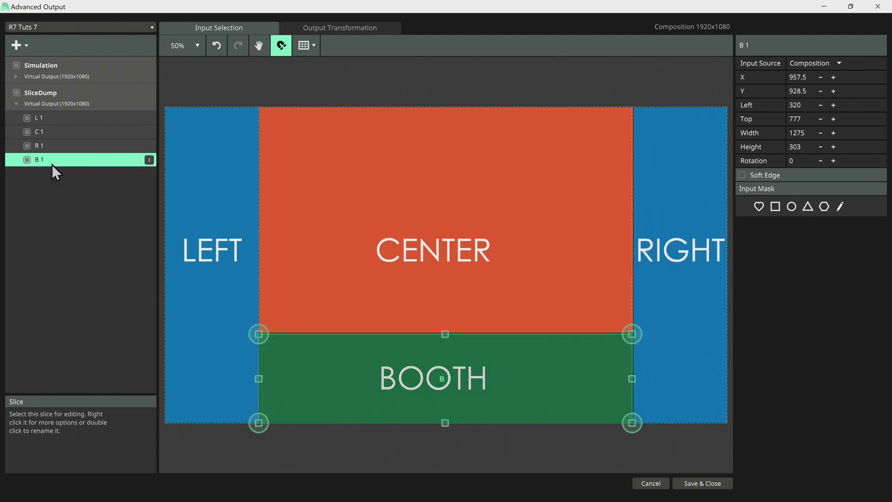
- Halve L 1's height into LEFT's lower half, place copy L 2 on top, listed after L 1
left_click(48, 118)
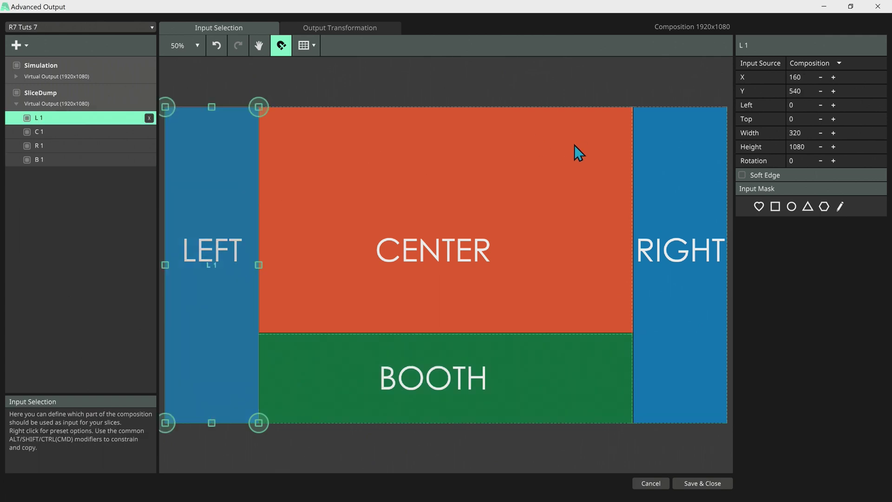
left_click(809, 147)
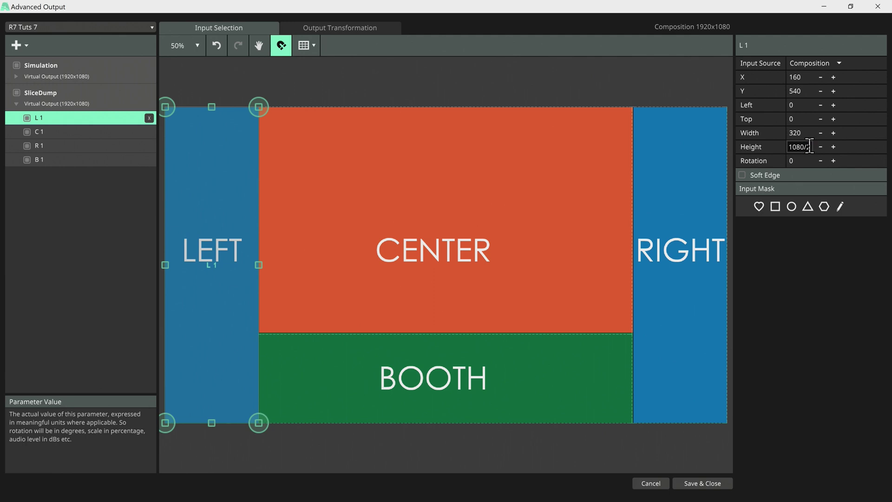
type("/2")
key("Return")
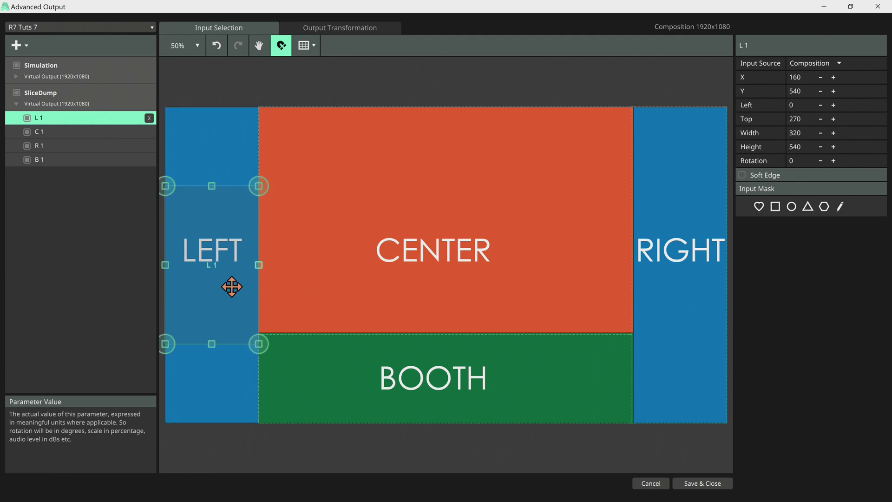
left_click_drag(219, 288, 212, 378)
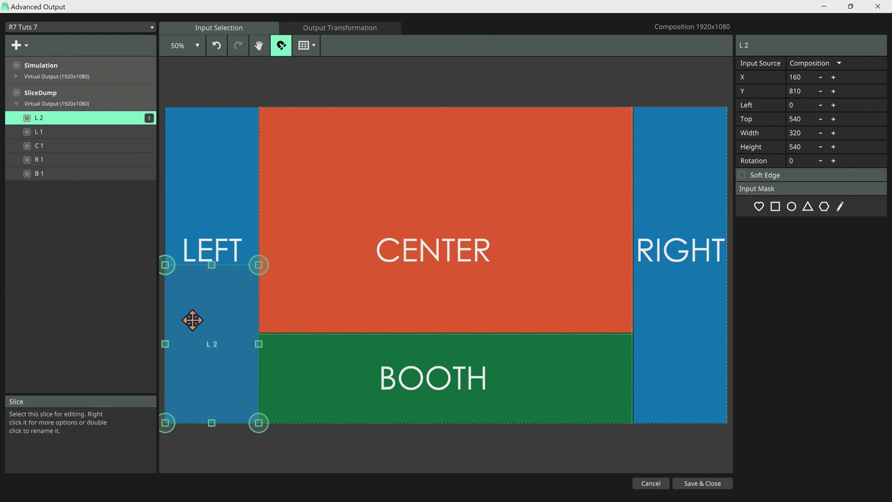
left_click_drag(192, 320, 190, 124)
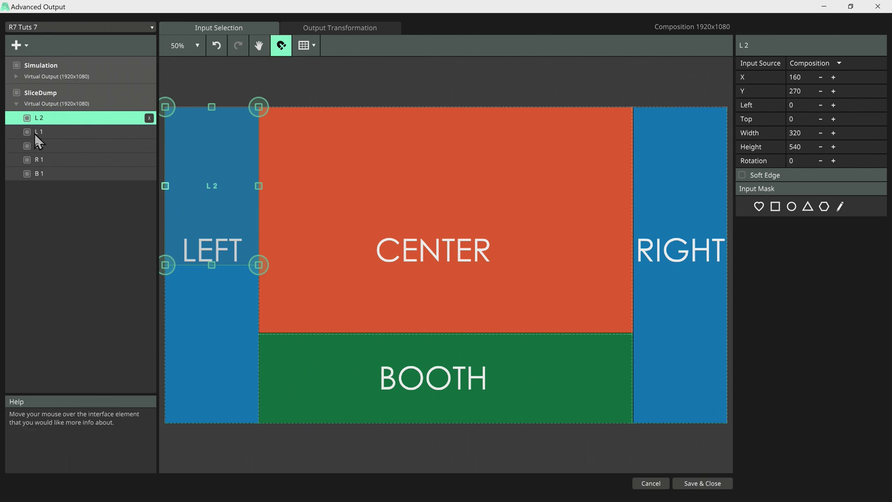
left_click_drag(49, 119, 50, 133)
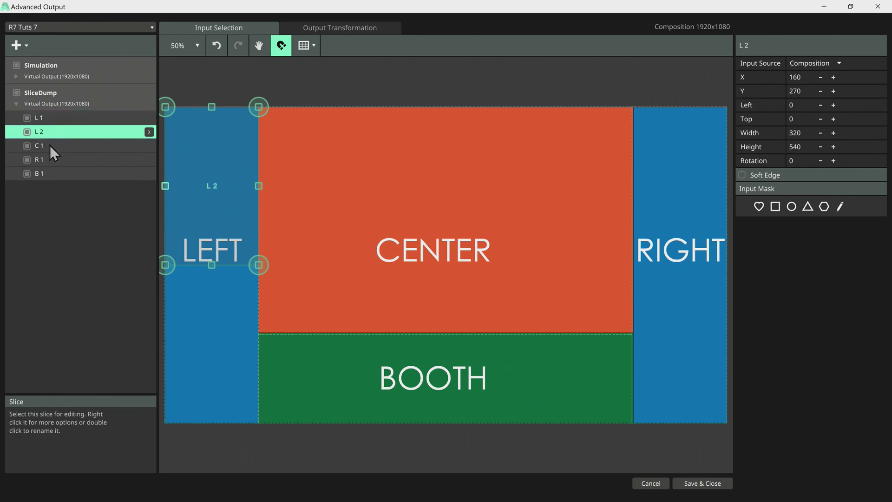
left_click(50, 145)
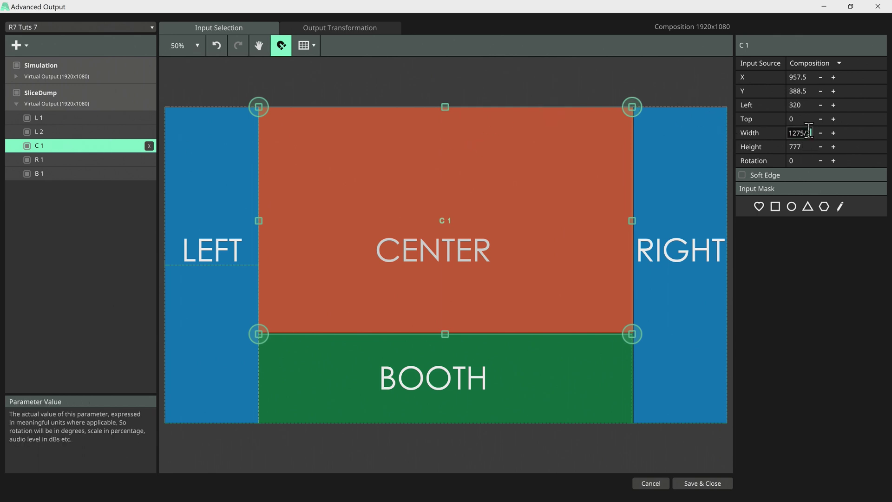
- Halve C 1's width and height and move it to CENTER's top-left quarter
key("Return")
left_click(799, 144)
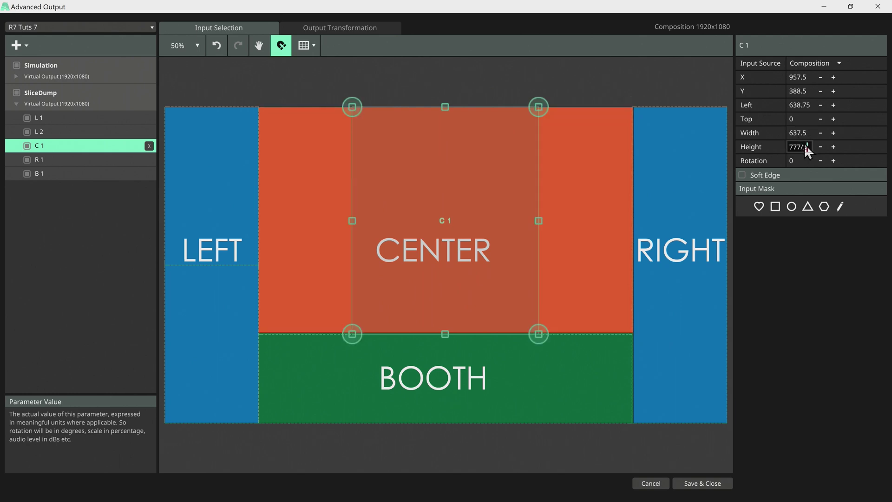
type("/2")
key("Return")
left_click_drag(460, 213, 371, 161)
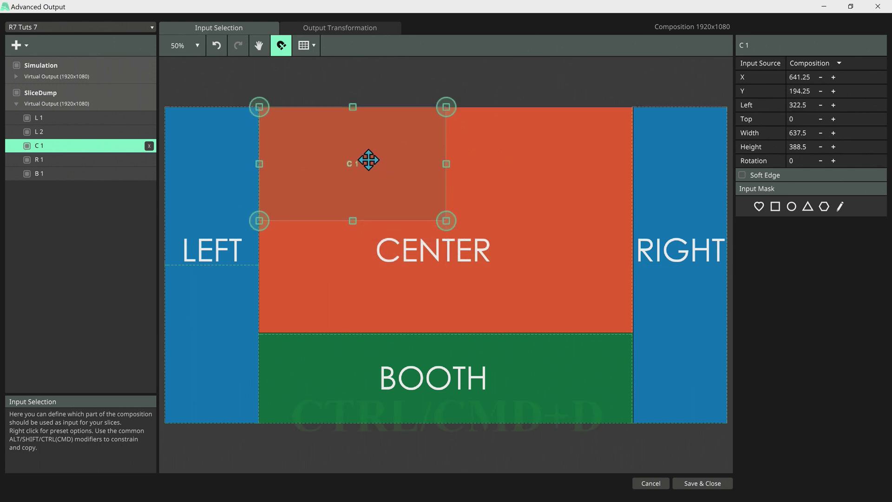
- Duplicate C 1 into C 2, C 3 and C 4 across the other quarters, ordered in the list
key("ctrl+d")
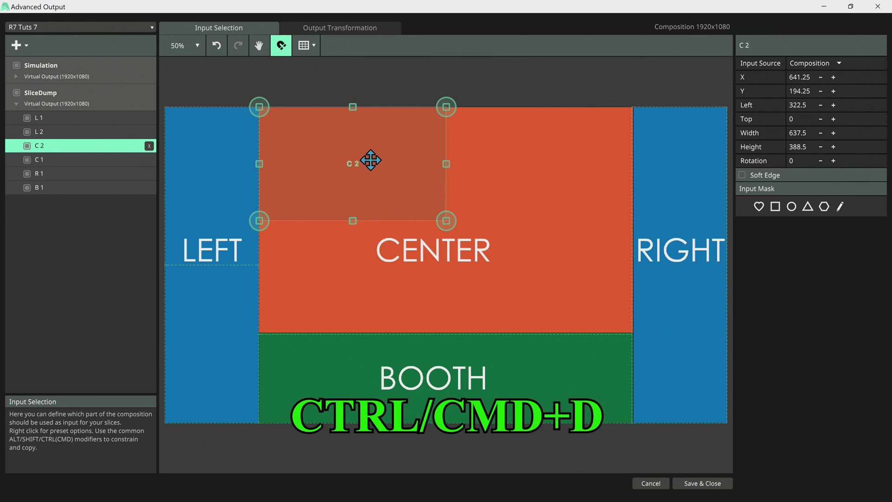
left_click_drag(364, 163, 547, 170)
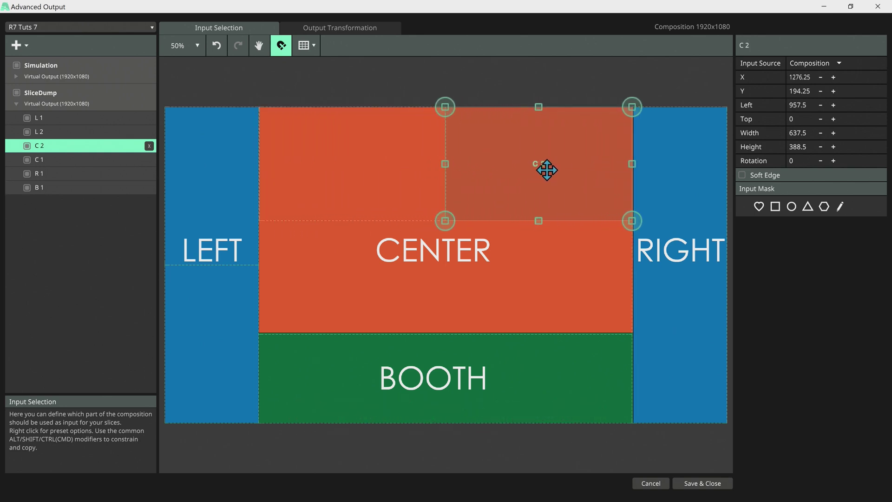
key("ctrl+d")
left_click_drag(544, 173, 352, 270)
key("ctrl+d")
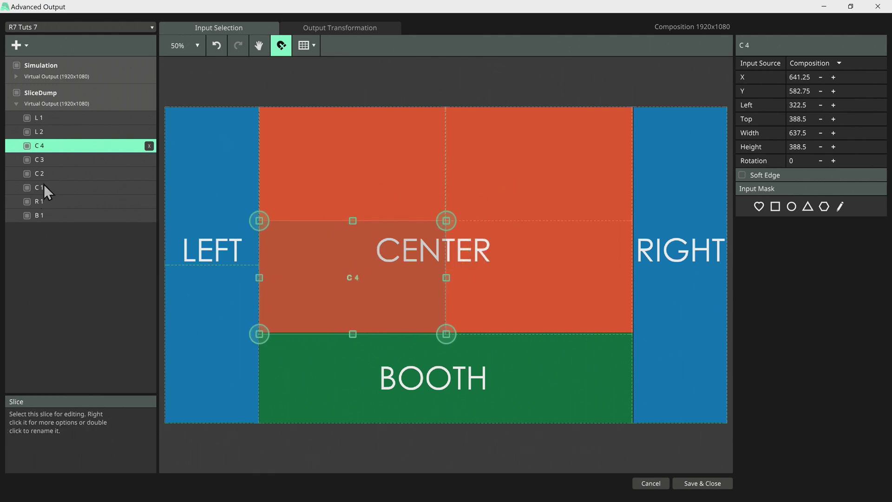
left_click_drag(43, 171, 49, 197)
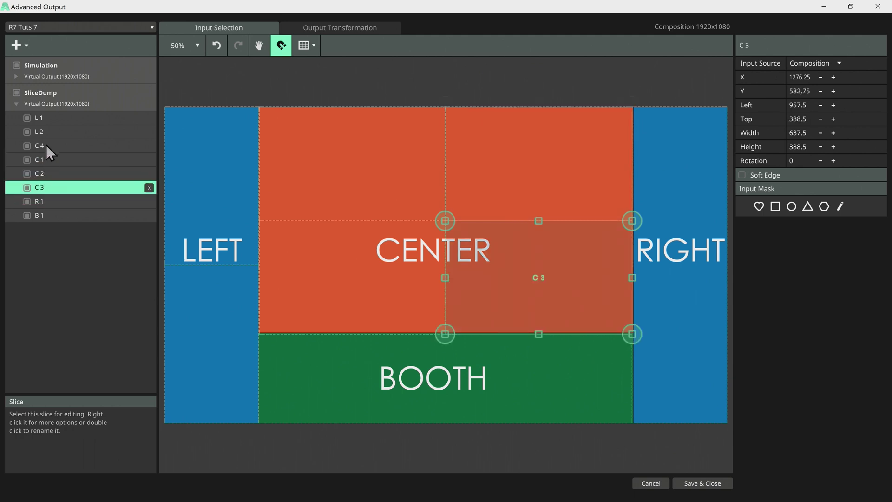
left_click_drag(46, 144, 52, 197)
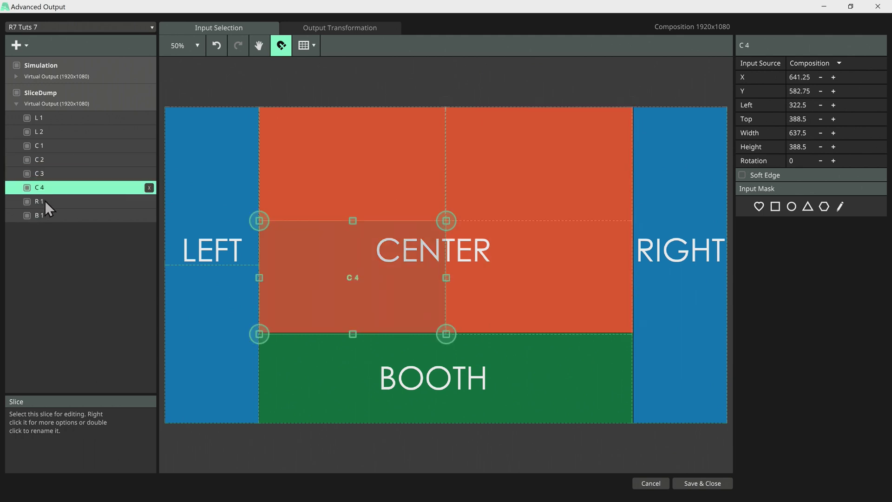
- Set R 1's height to 540 in RIGHT's top half and duplicate it as R 2 listed below
left_click(45, 201)
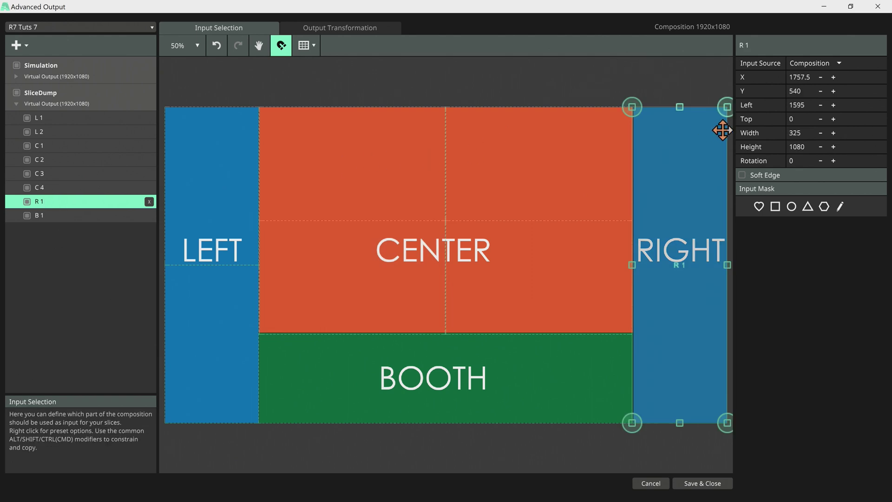
left_click(805, 147)
type("540")
key("Return")
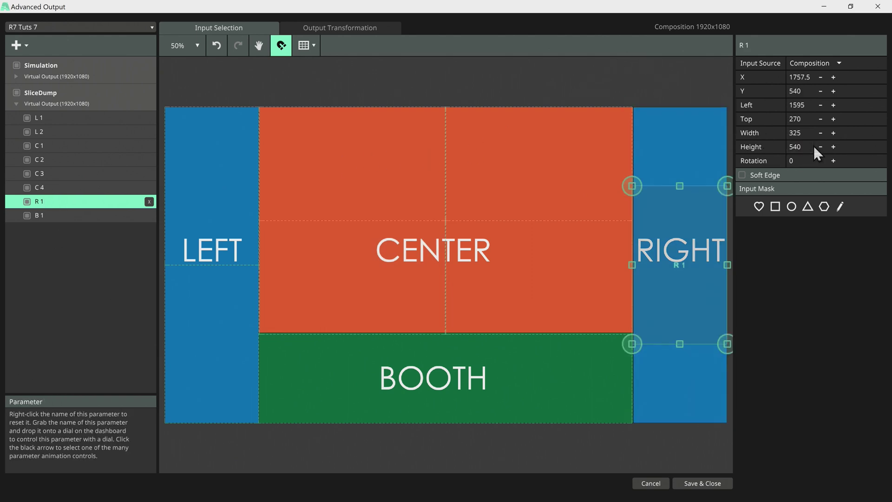
left_click_drag(695, 247, 686, 318)
key("ctrl+d")
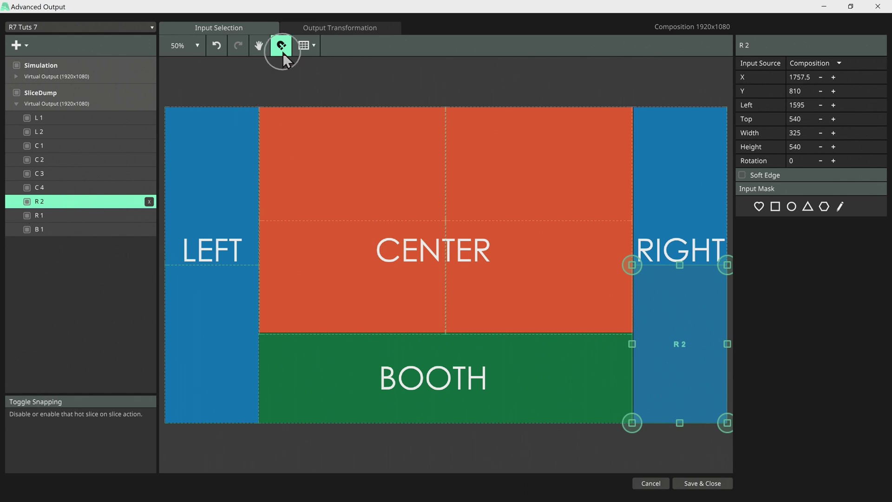
left_click_drag(47, 205, 49, 222)
- Halve B 1's width, move it to BOOTH's right half, and list B 2 below B 1
left_click(40, 232)
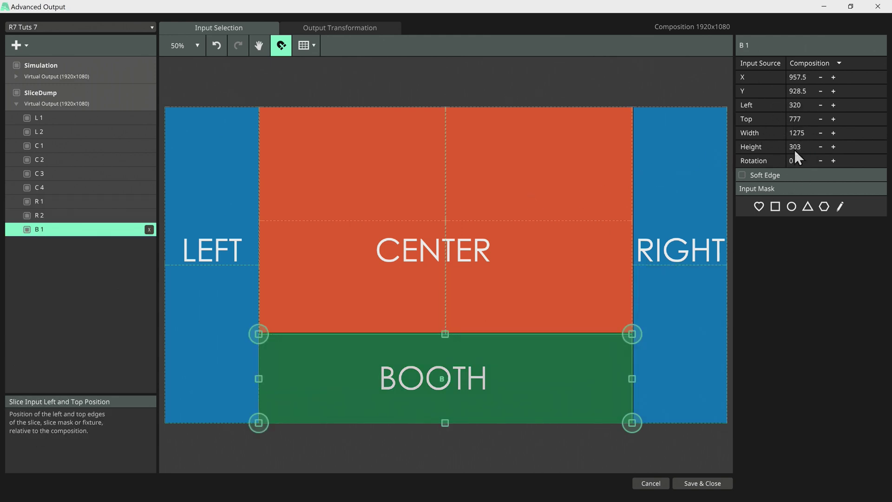
left_click(805, 133)
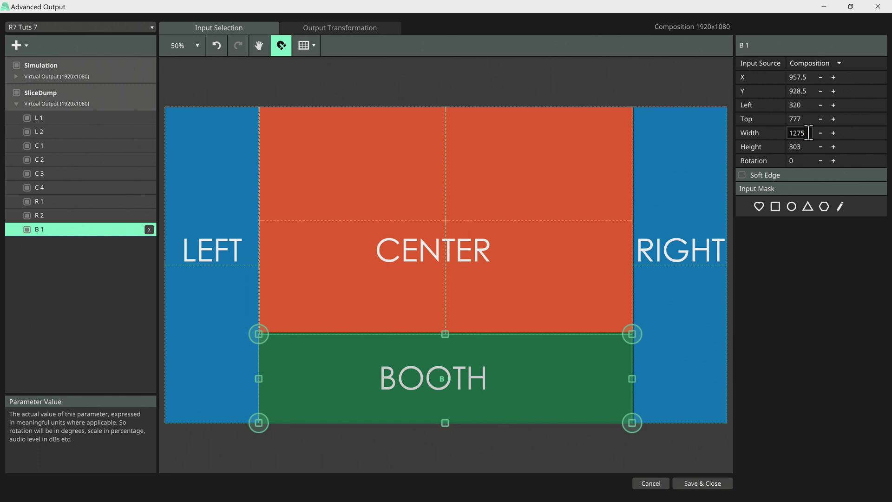
type("/2")
key("Return")
left_click_drag(477, 372, 375, 370)
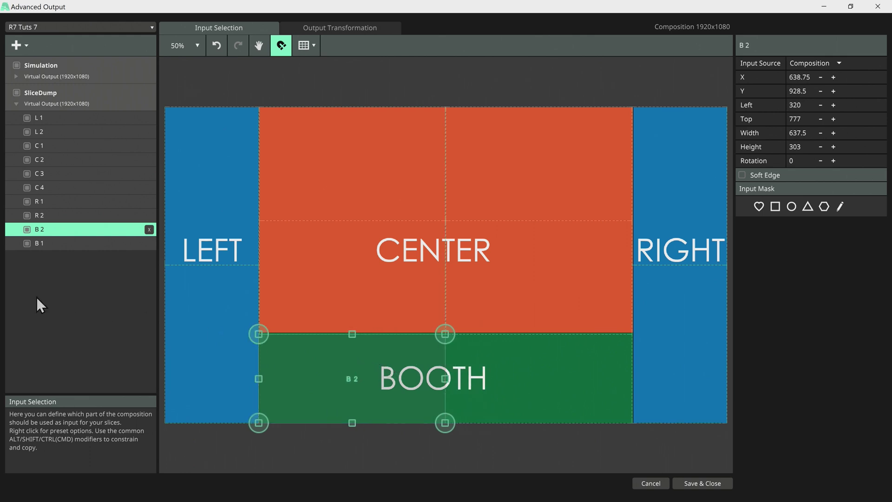
left_click_drag(42, 247, 43, 248)
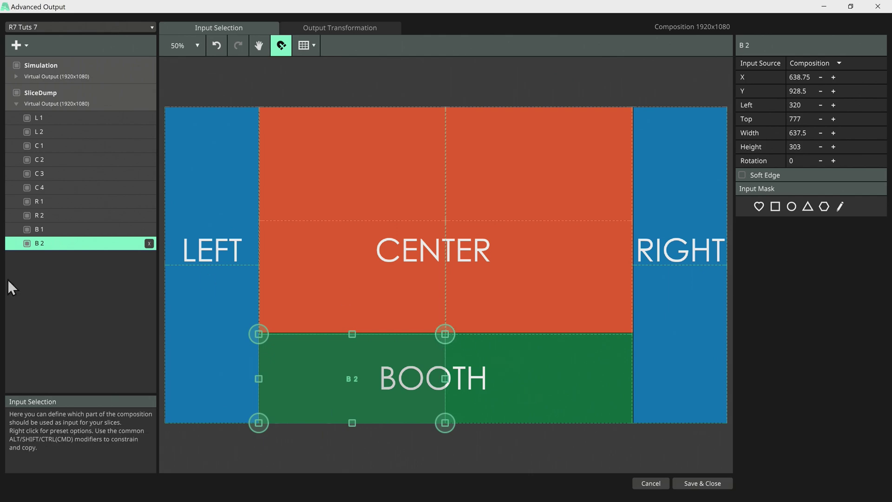
- Save and close the slice setup, then show the Slices list with Simulation collapsed
left_click(699, 485)
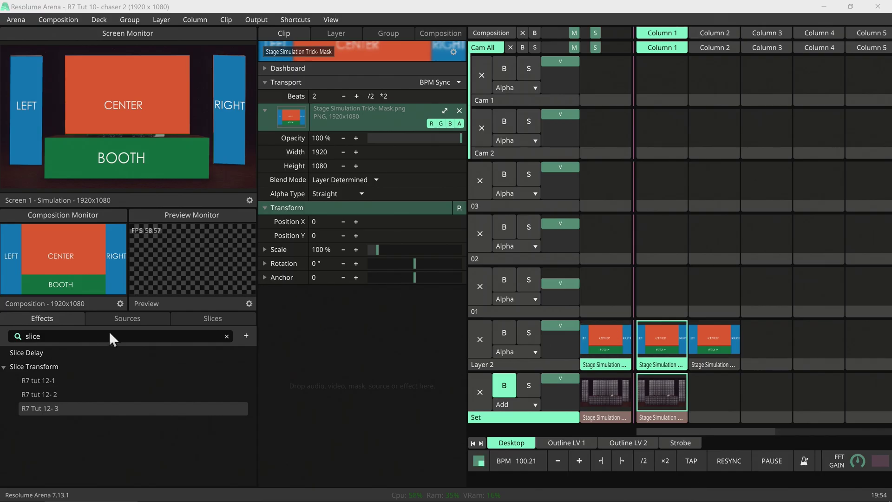
left_click(209, 329)
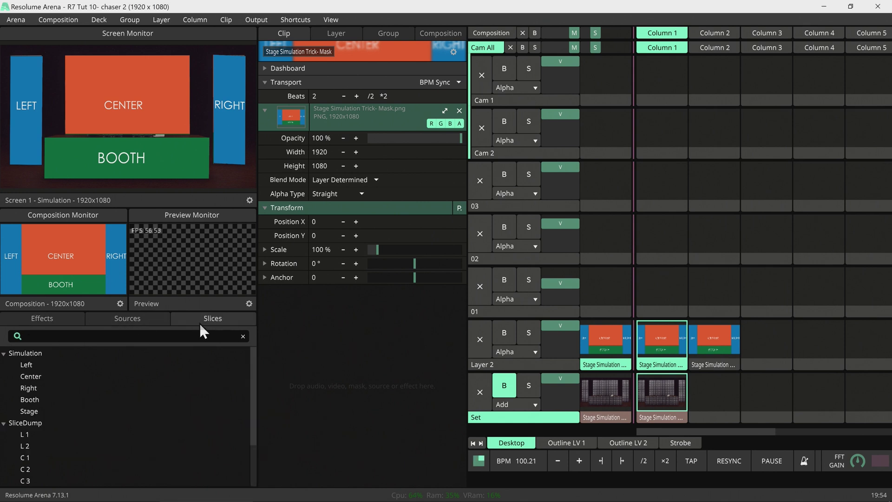
left_click(4, 354)
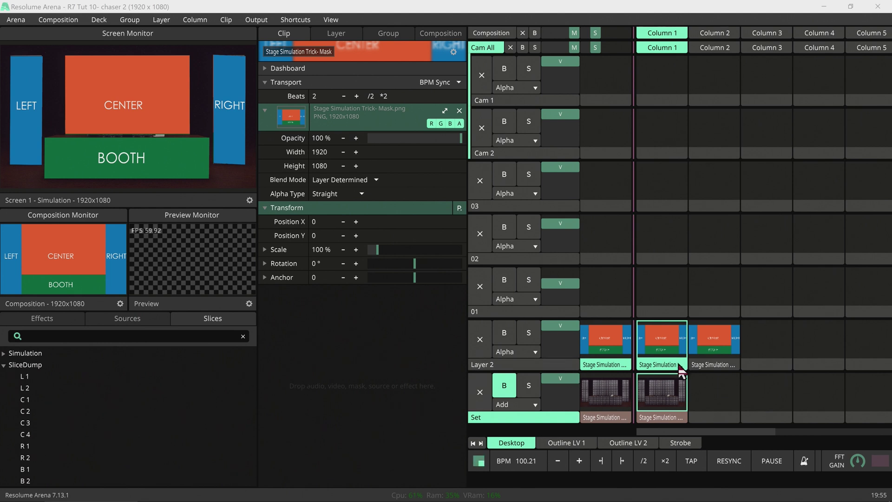
- Copy the stage simulation clip into Column 4 and select it, collapsing its panels
left_click_drag(674, 370, 772, 374)
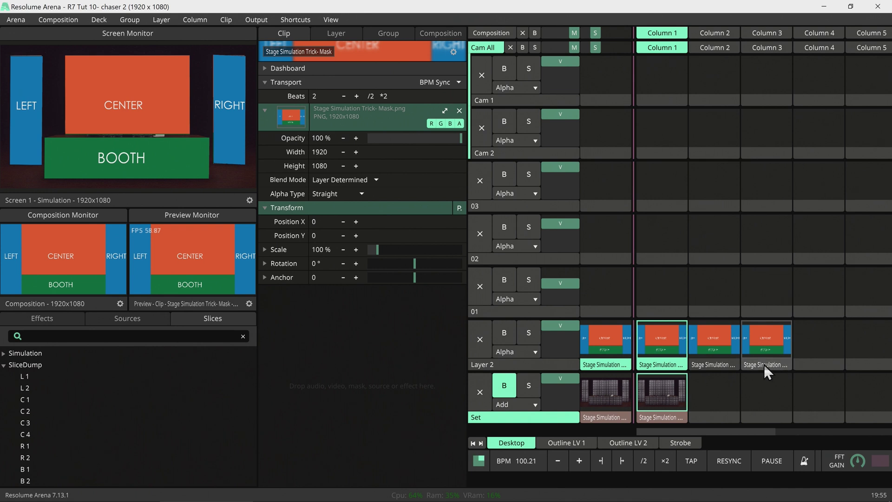
left_click(776, 366)
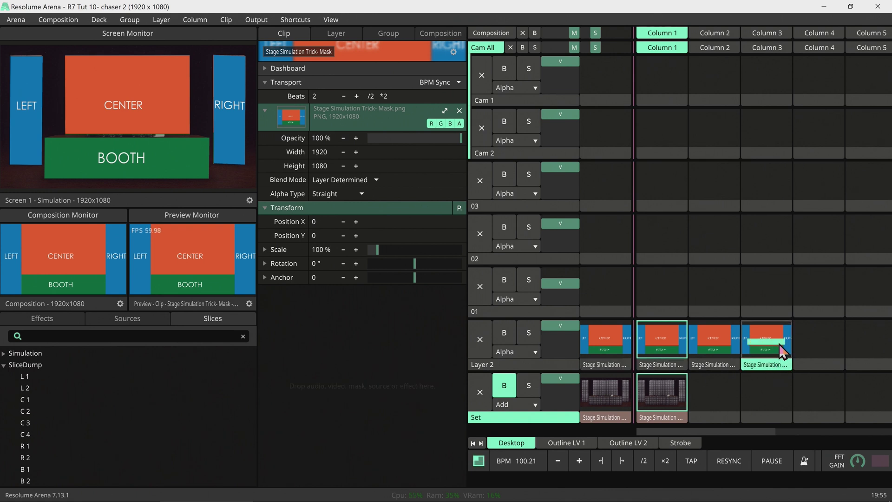
left_click(266, 81)
left_click(264, 97)
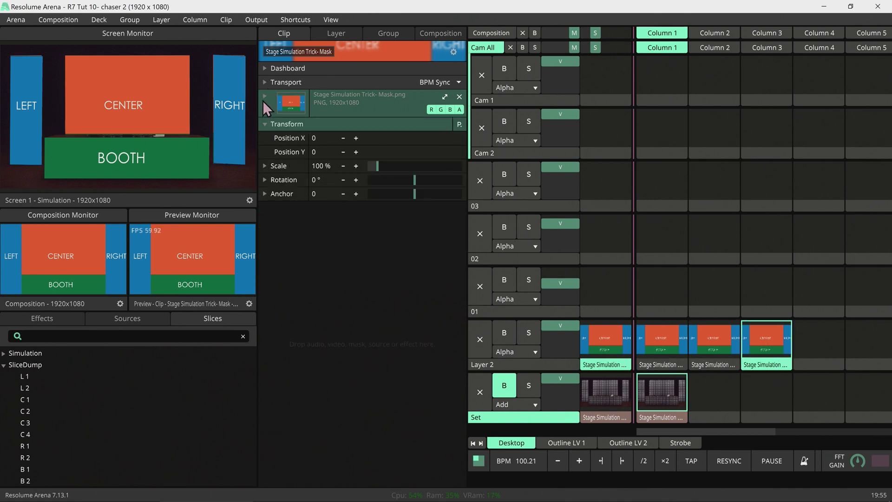
left_click(265, 123)
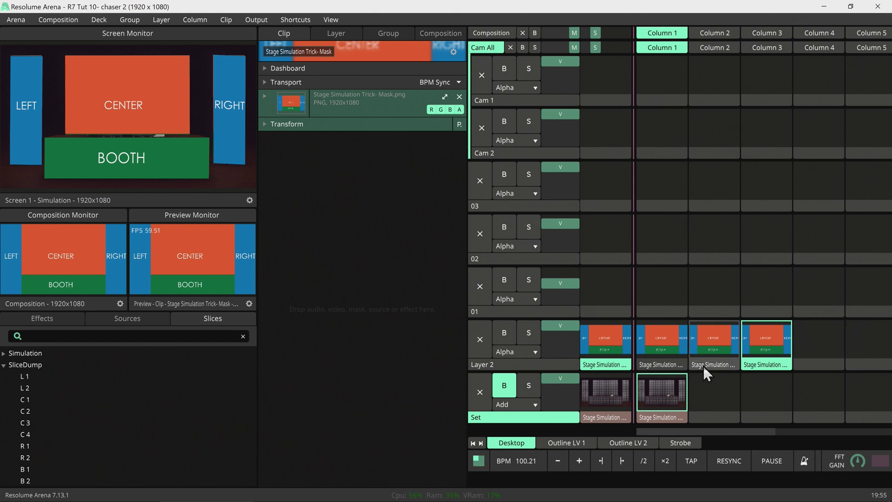
- Apply all SliceDump slices L 1 through B 2 to the Column 4 clip as a Slice Transform
left_click(28, 375)
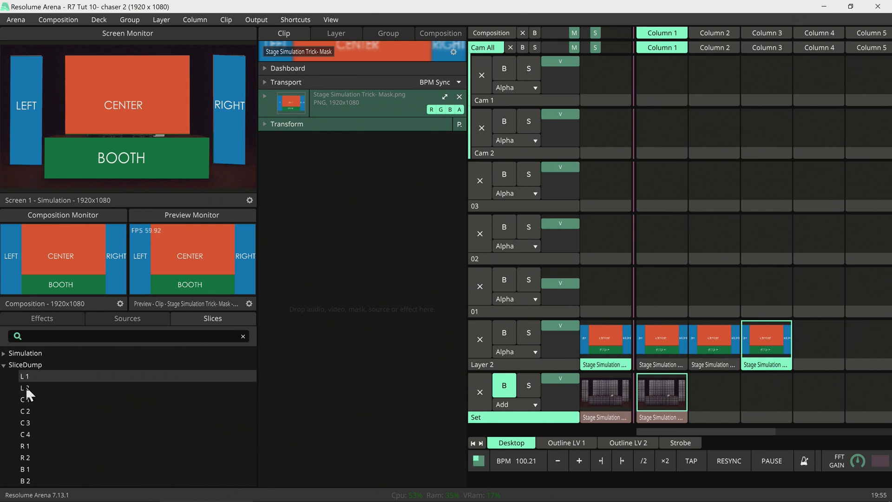
left_click(29, 480, "shift")
left_click_drag(47, 412, 779, 351)
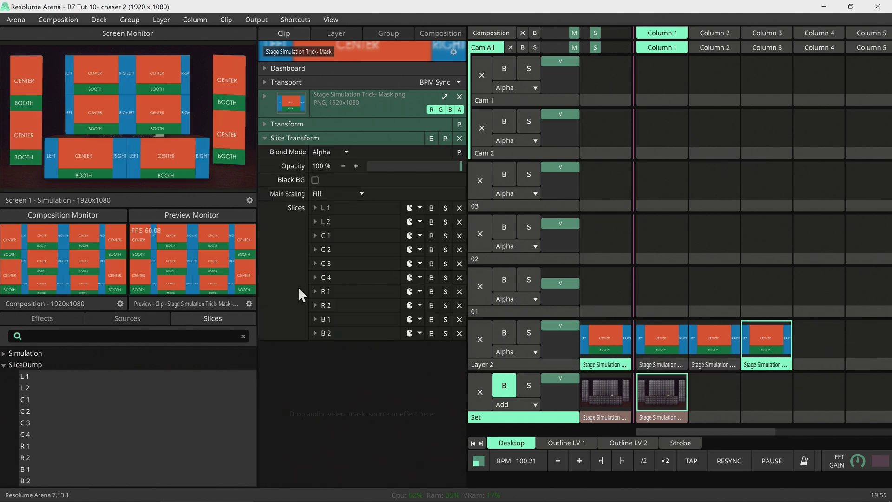
- Set Main Scaling to Mask and B 2's opacity to BPM Sync over 8 beats
left_click(324, 190)
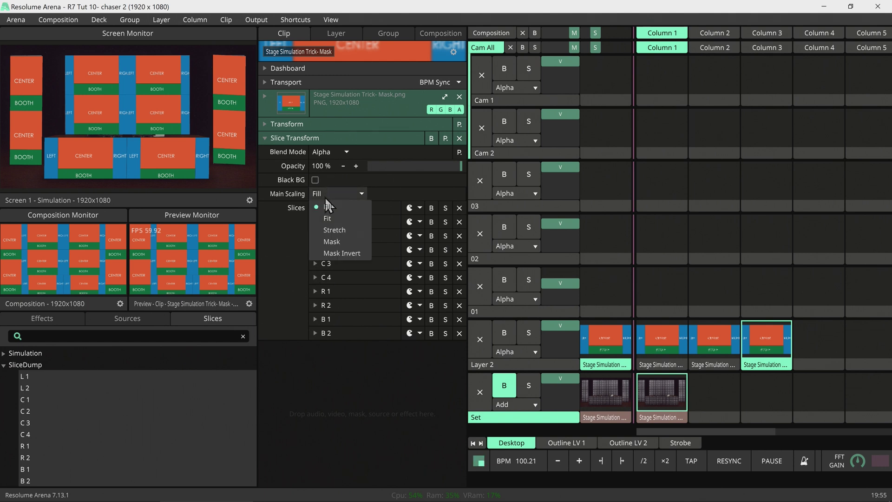
left_click(332, 241)
left_click(315, 333)
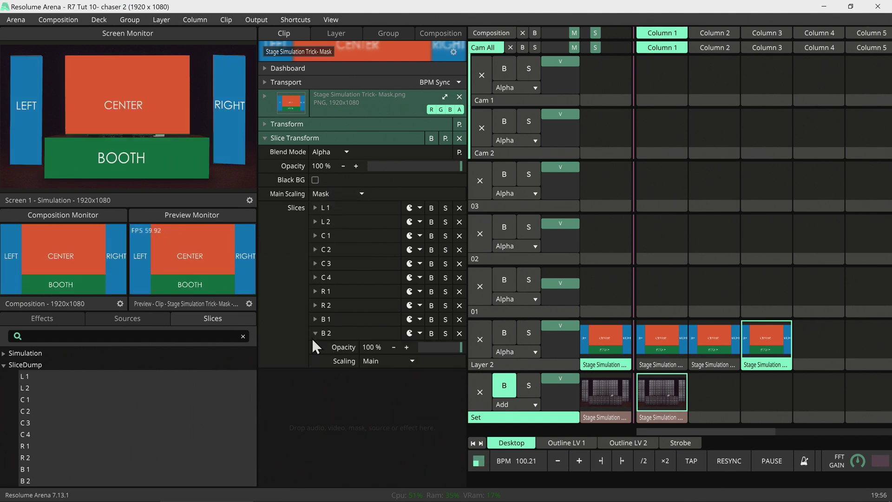
left_click(315, 347)
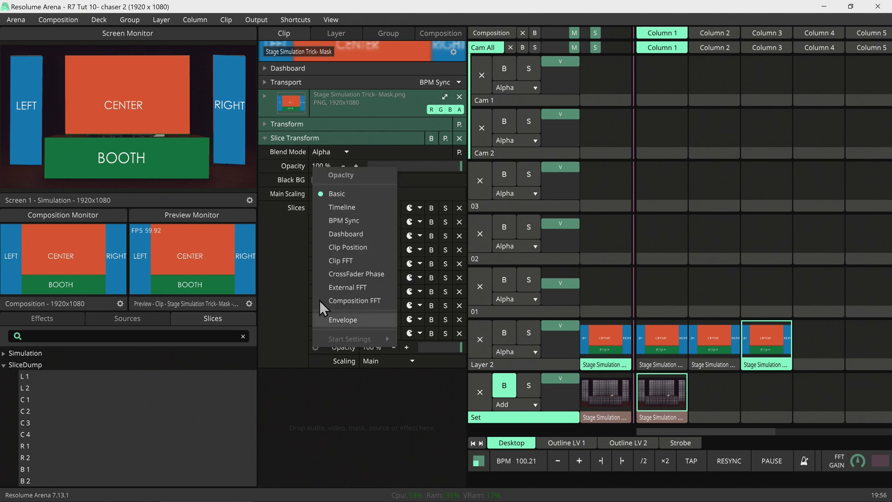
left_click(339, 220)
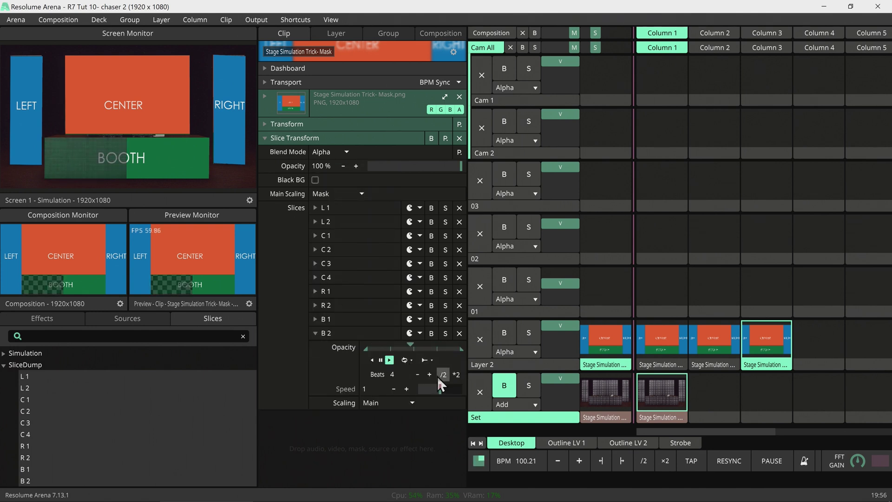
double_click(392, 374)
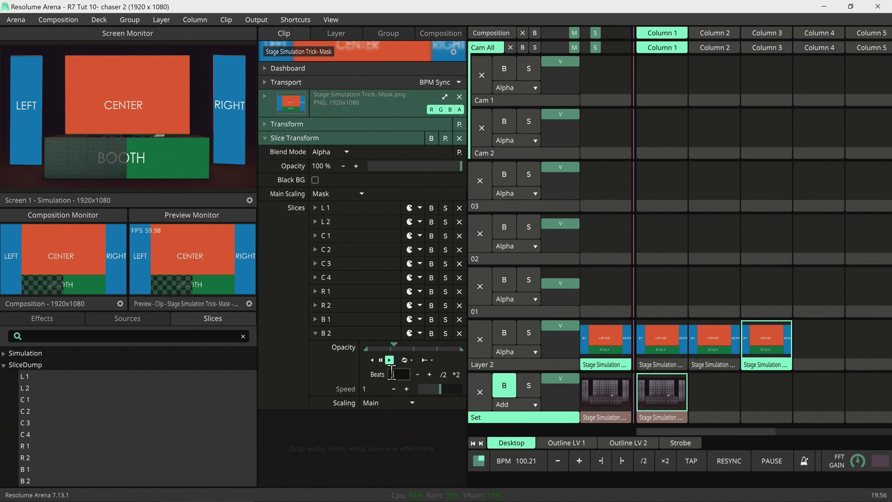
type("8")
key("Return")
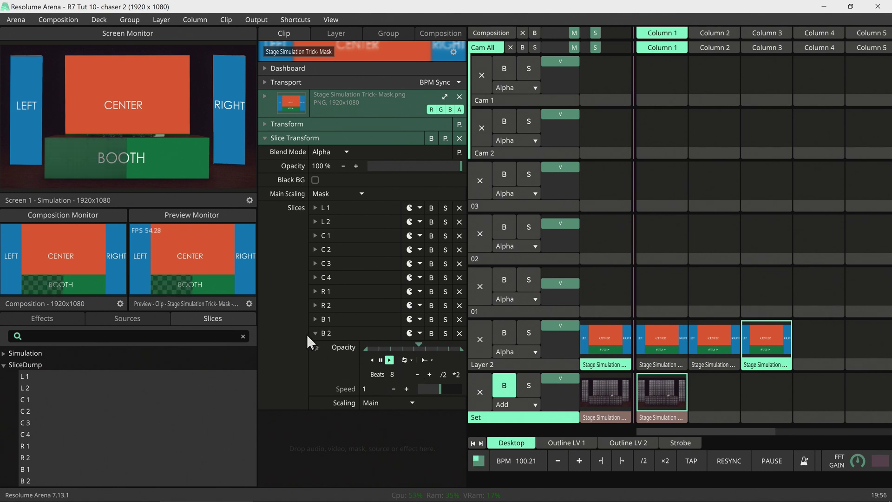
- Switch the opacity of slices B 1, R 2 and R 1 to BPM Sync
left_click(315, 346)
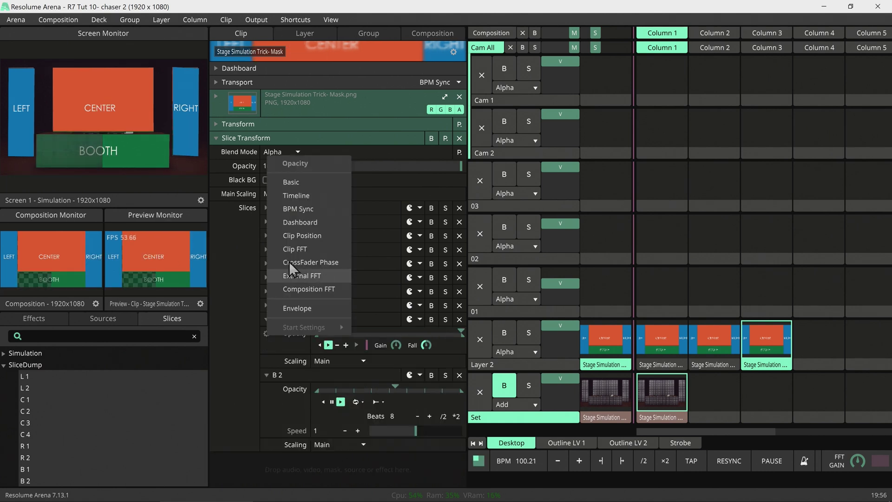
left_click(309, 208)
double_click(392, 360)
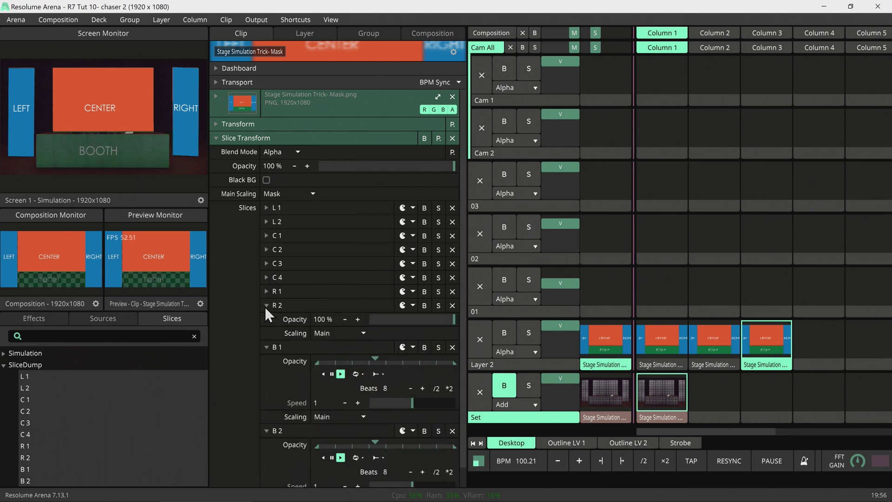
left_click(267, 319)
left_click(305, 194)
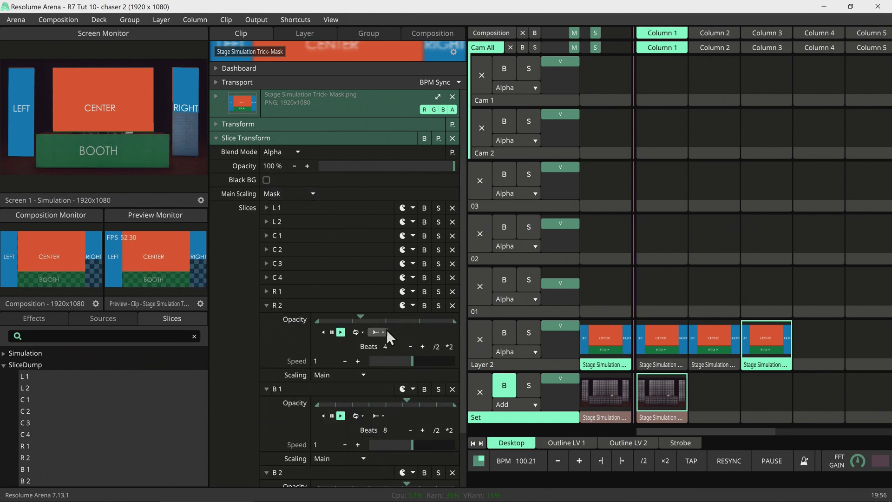
left_click(266, 291)
left_click(266, 305)
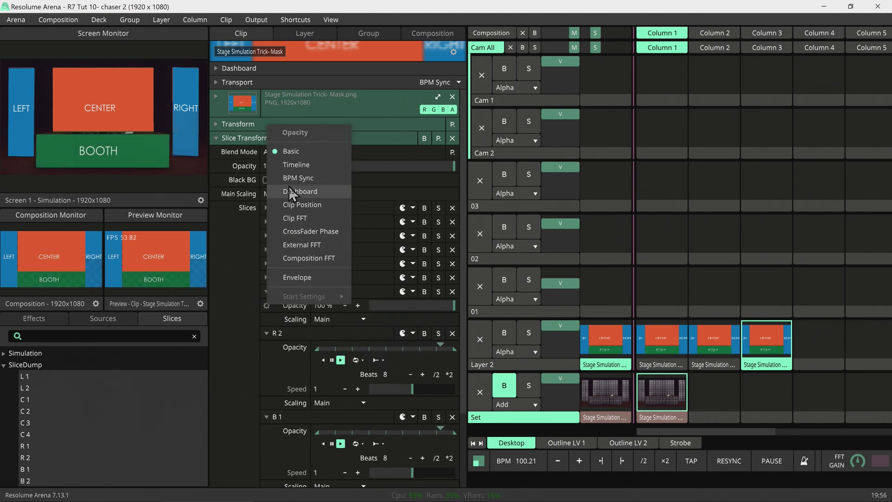
left_click(294, 180)
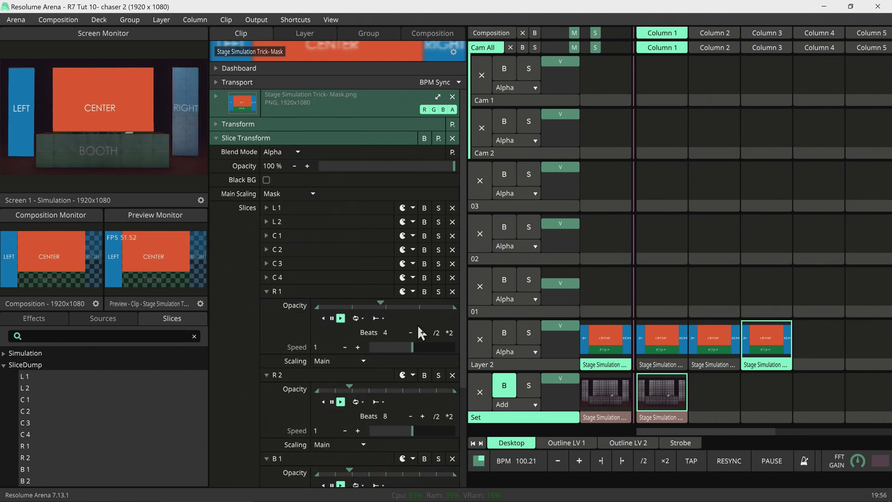
- Set C 4, C 3 and C 2 opacity to BPM Sync with 8 beats each
left_click(266, 277)
left_click(266, 291)
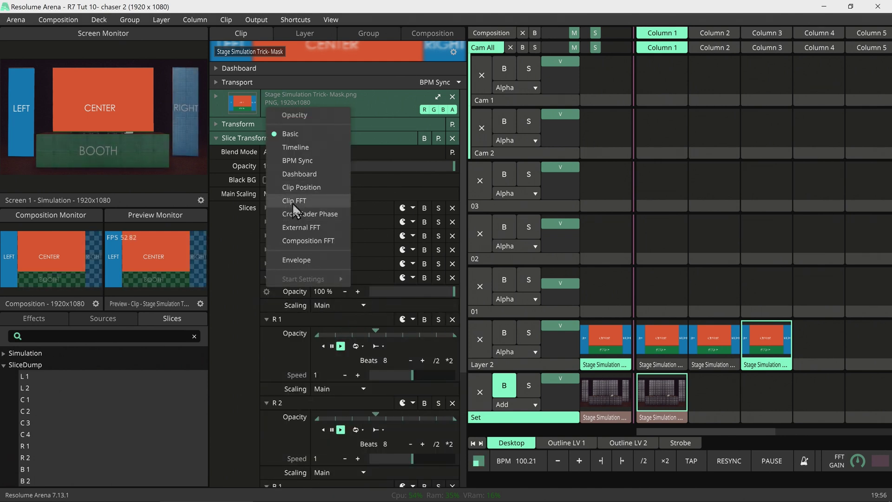
left_click(298, 174)
left_click(385, 318)
type("8")
left_click(266, 263)
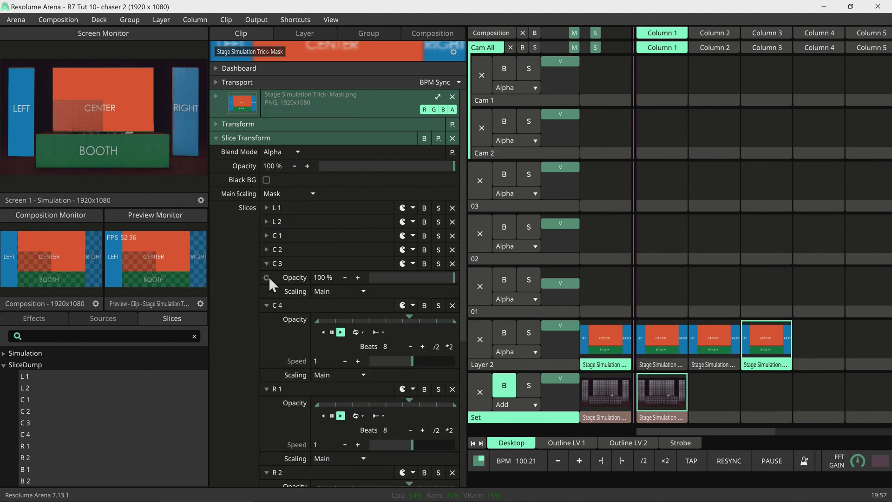
left_click(266, 277)
left_click(299, 146)
left_click(387, 305)
type("8")
left_click(266, 249)
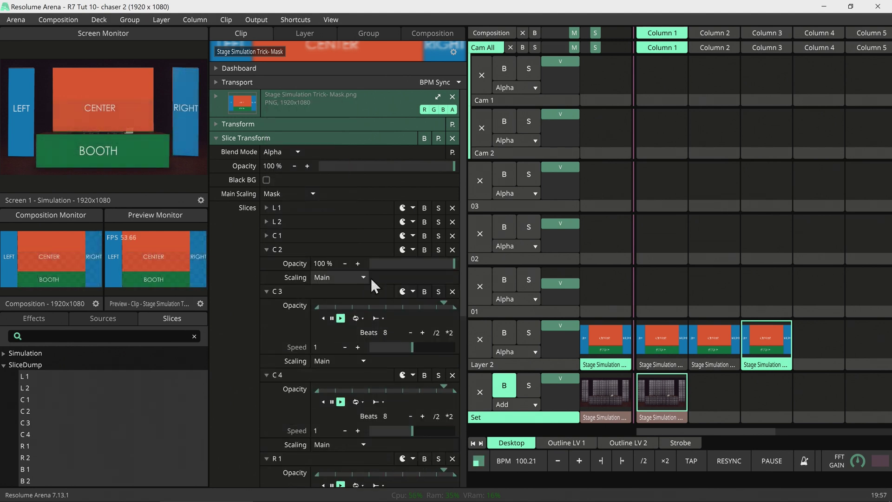
left_click(266, 262)
left_click(297, 132)
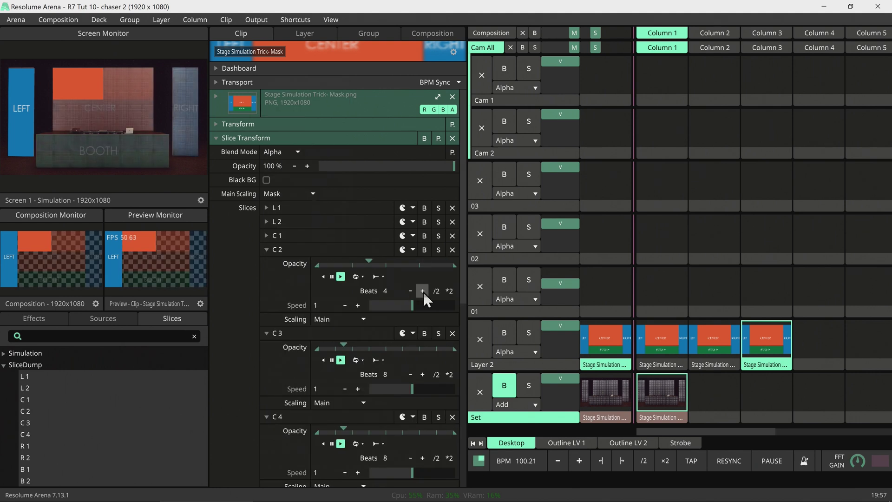
left_click(422, 291)
- Set C 1's opacity to BPM Sync at 8 beats and L 2's opacity to BPM Sync
left_click(266, 235)
left_click(266, 249)
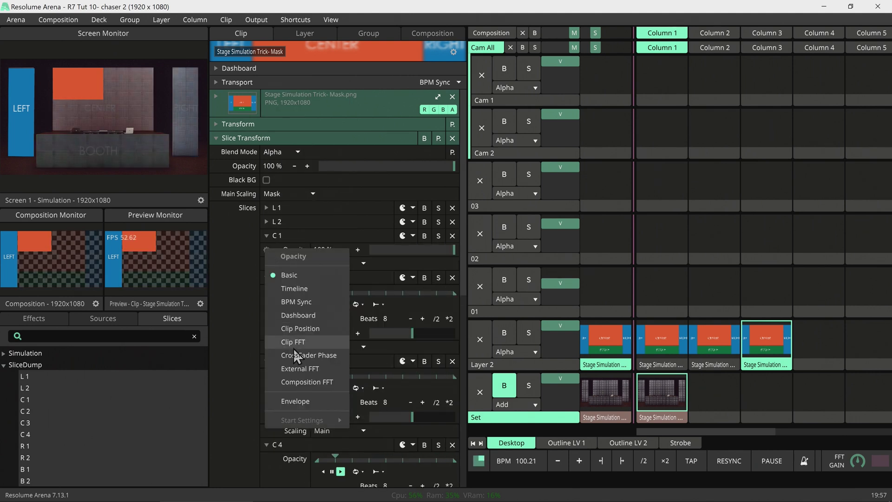
left_click(302, 302)
left_click(422, 277)
left_click(267, 221)
left_click(266, 235)
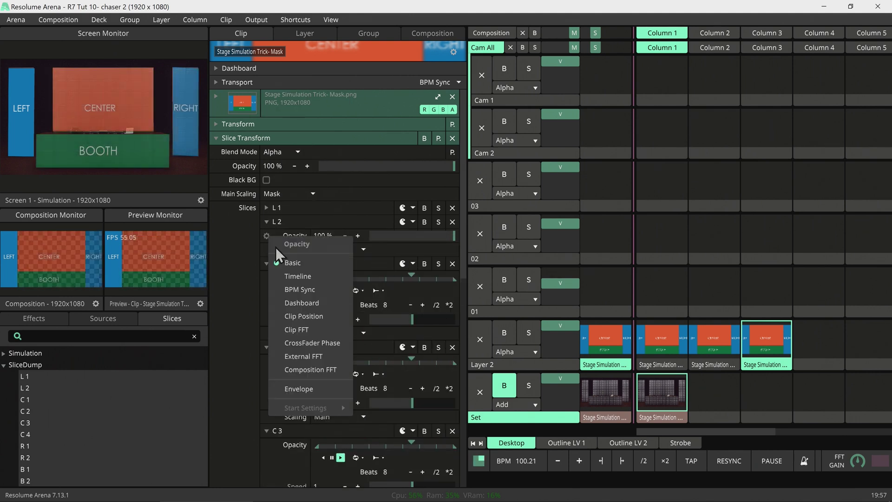
left_click(301, 289)
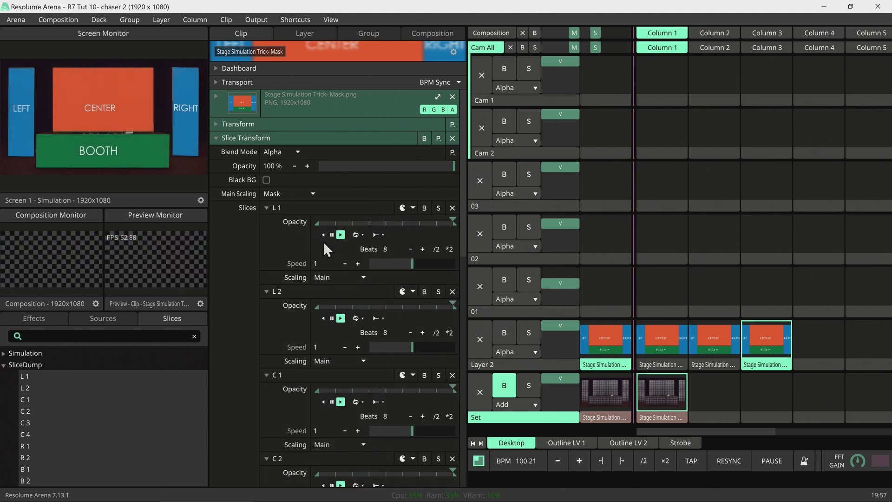
mouse_move(265, 224)
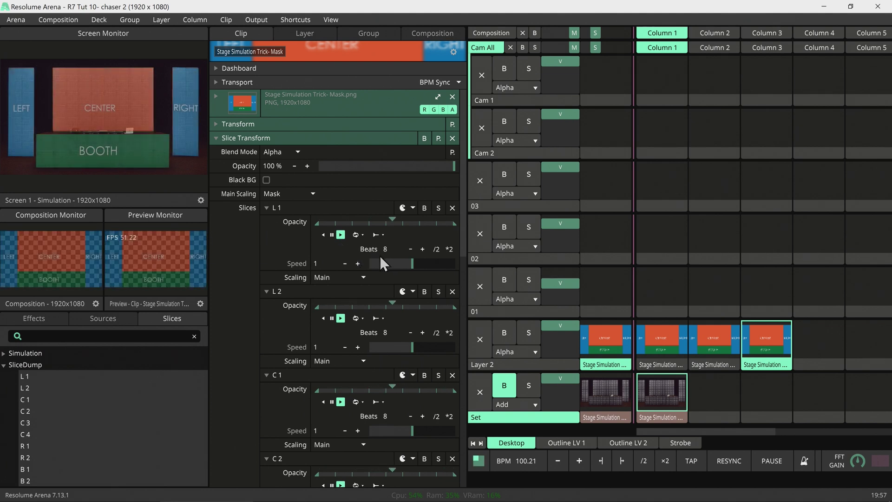
- Switch the opacity of slices L 1, L 2 and C 1 to Envelope mode
left_click(266, 222)
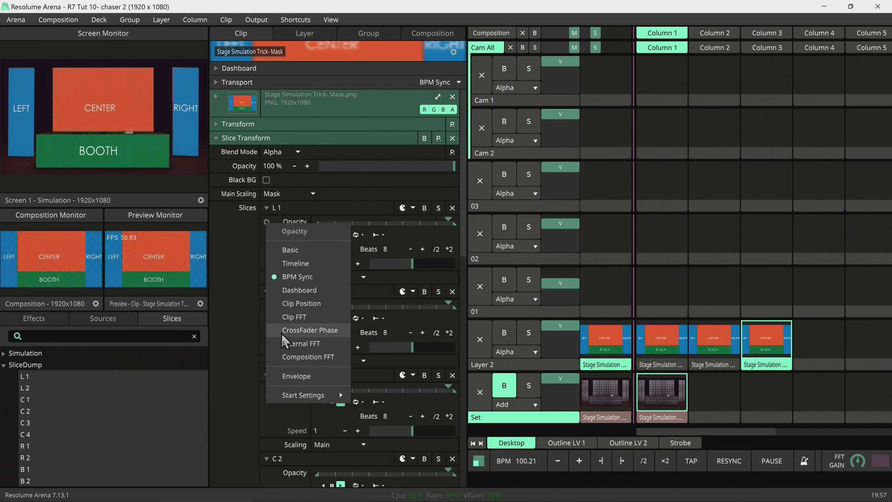
left_click(293, 376)
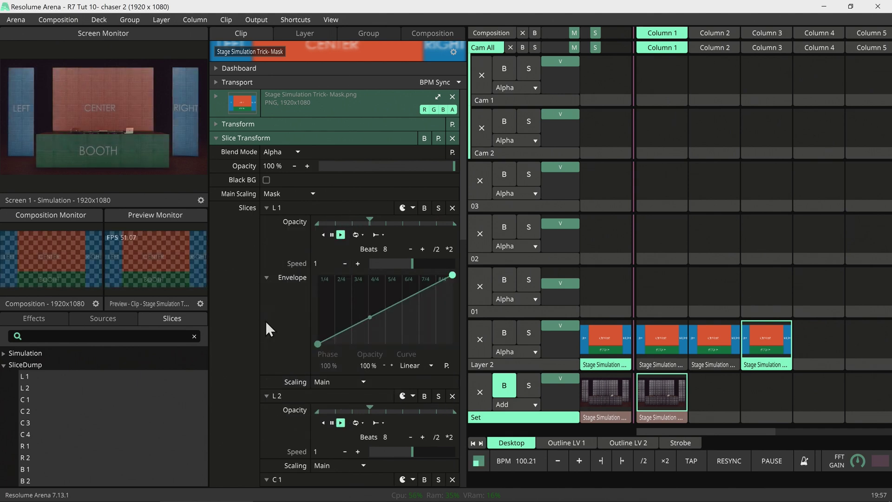
scroll(281, 297, "down", 5)
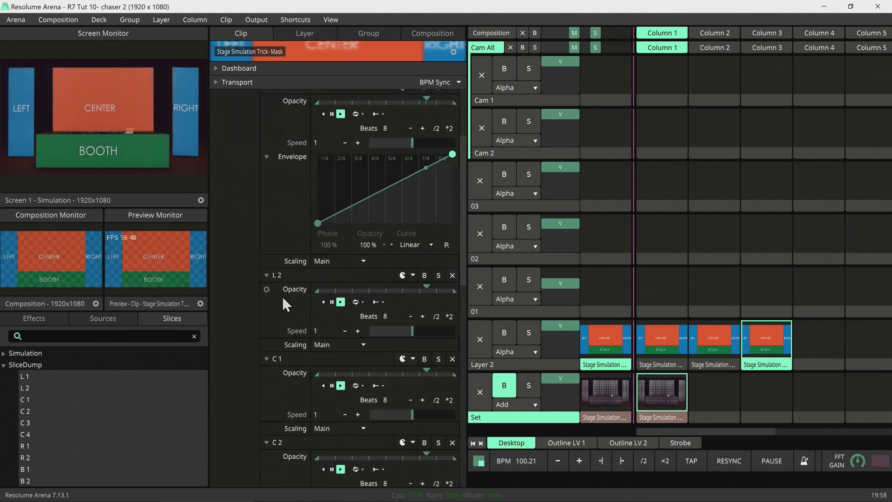
scroll(263, 196, "up", 3)
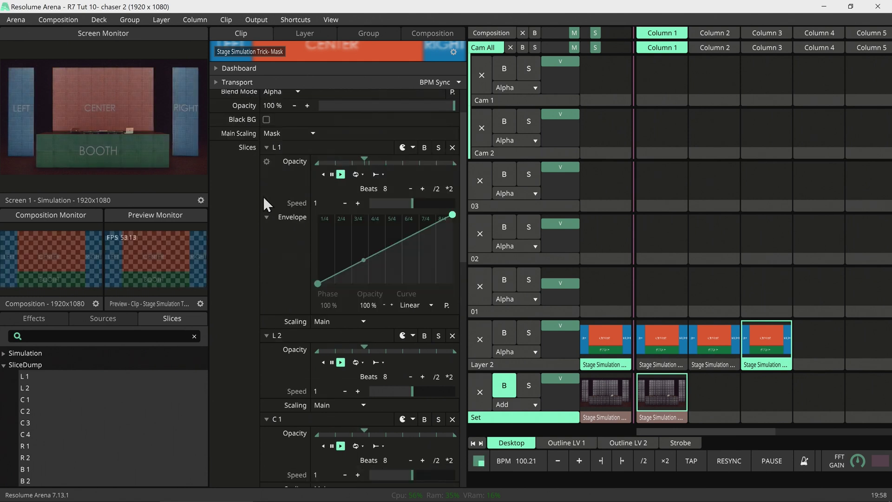
left_click(267, 349)
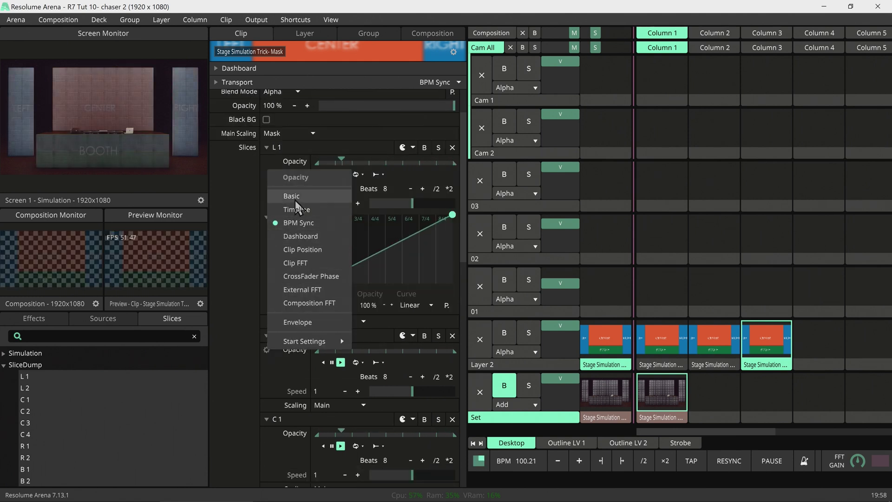
left_click(282, 319)
scroll(284, 320, "down", 5)
scroll(288, 316, "down", 4)
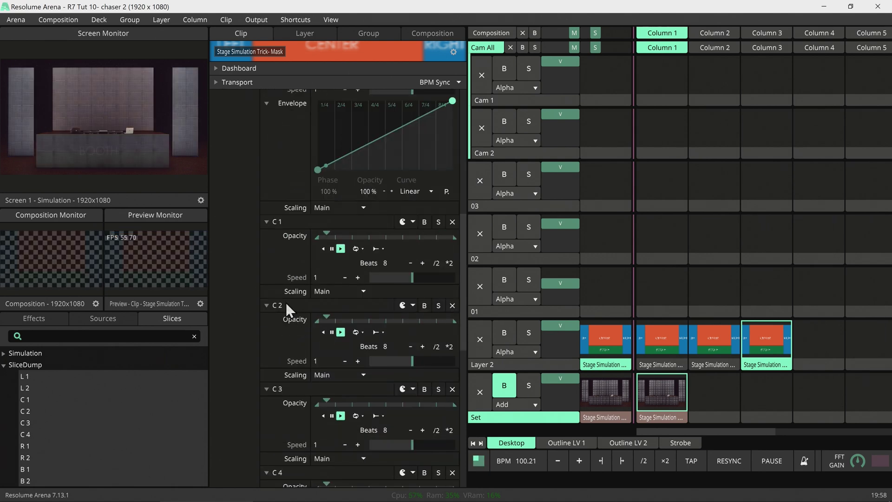
left_click(265, 239)
left_click(288, 384)
scroll(289, 383, "down", 2)
scroll(289, 382, "down", 3)
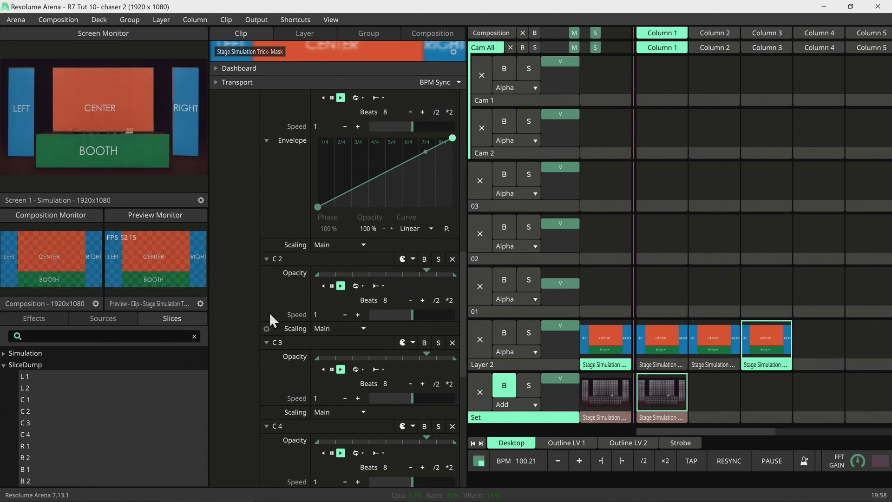
- Switch the opacity of slices C 2, C 3, C 4 and R 1 to Envelope mode
left_click(267, 274)
left_click(304, 243)
scroll(278, 293, "down", 5)
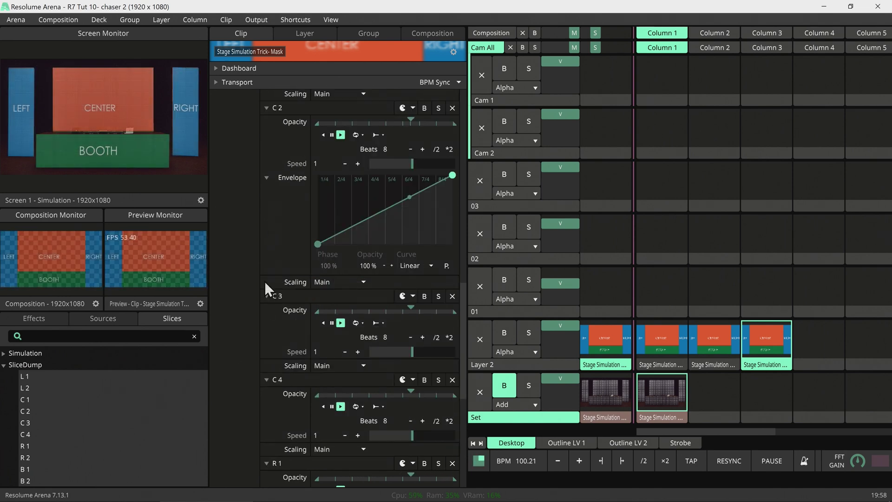
left_click(266, 307)
left_click(282, 275)
scroll(285, 320, "down", 5)
left_click(274, 344)
left_click(286, 317)
scroll(279, 342, "down", 3)
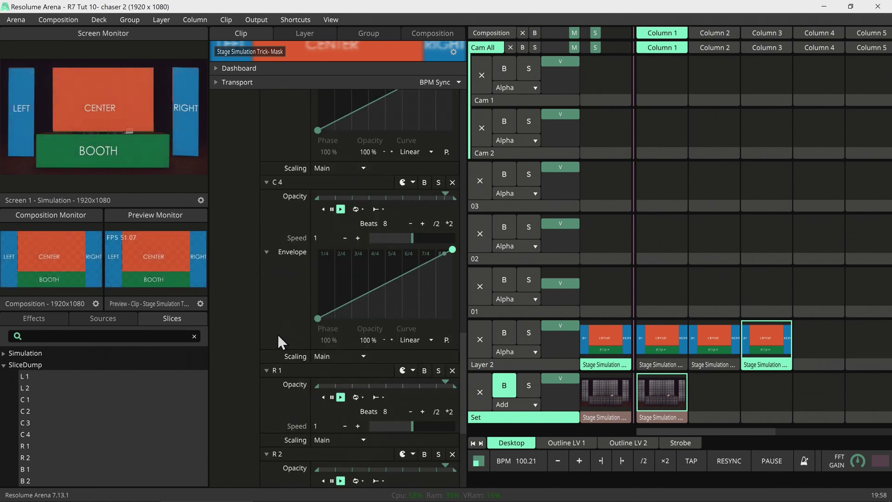
left_click(267, 385)
left_click(284, 355)
scroll(278, 362, "down", 5)
scroll(284, 351, "up", 20)
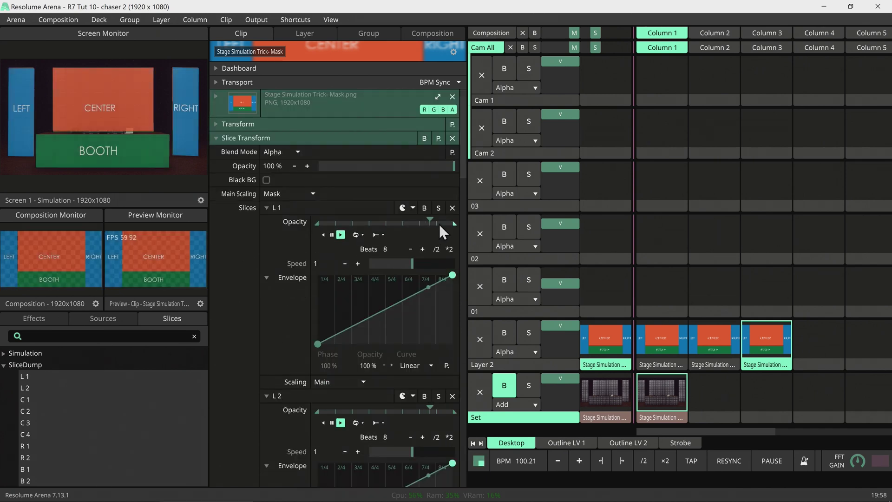
- Apply the 4 To The Floor envelope preset to L1's opacity
left_click(446, 365)
left_click(410, 72)
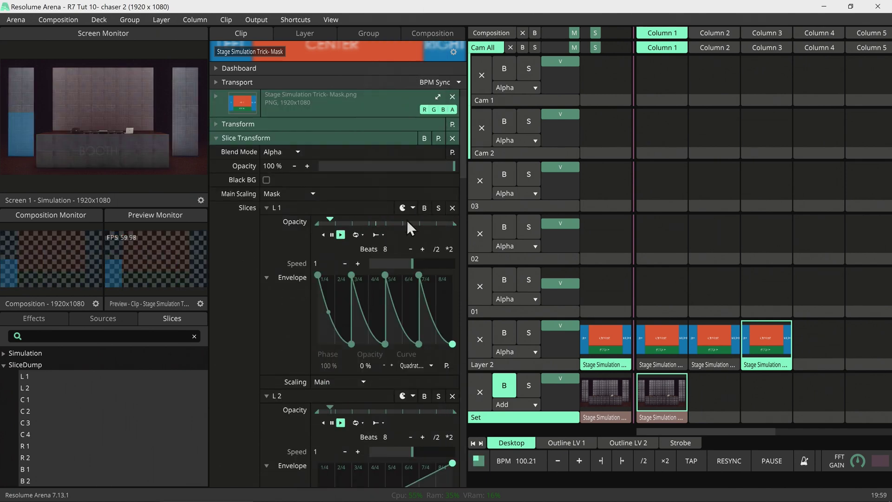
scroll(406, 219, "down", 5)
scroll(372, 206, "up", 4)
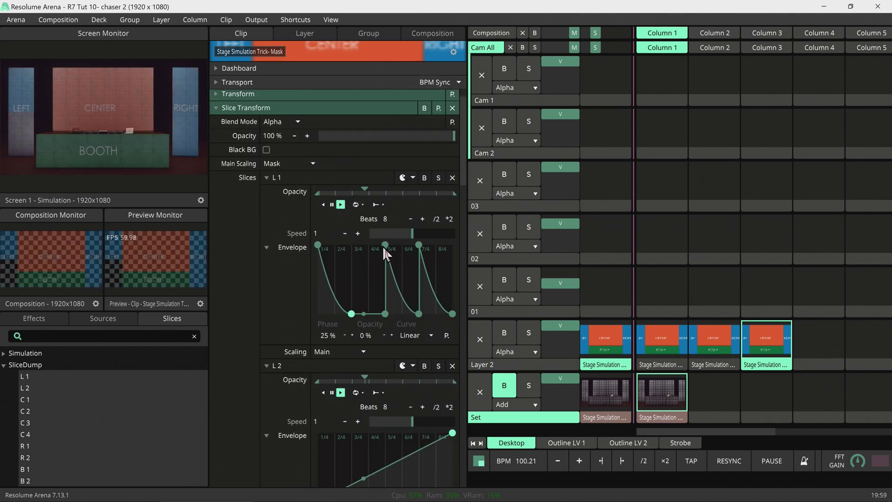
scroll(419, 277, "down", 4)
- Give L2 the 4 To The Floor envelope and shift its first peak earlier
left_click(447, 342)
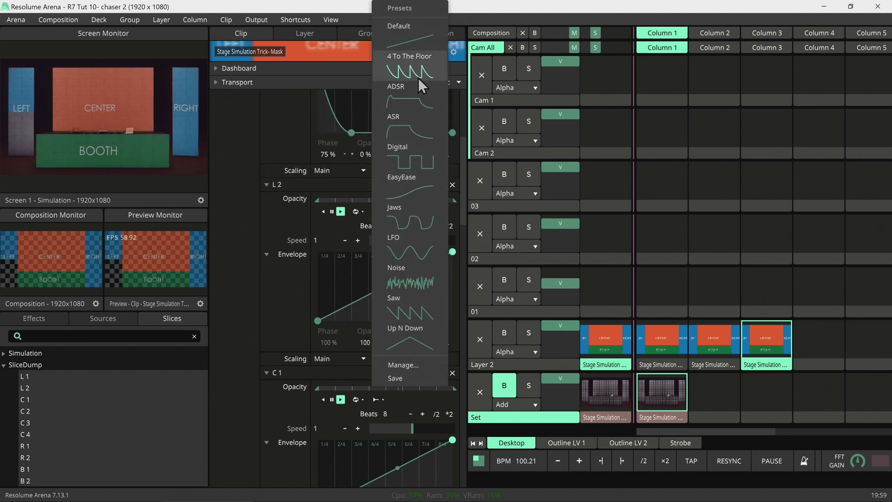
left_click(411, 56)
left_click_drag(351, 251, 334, 254)
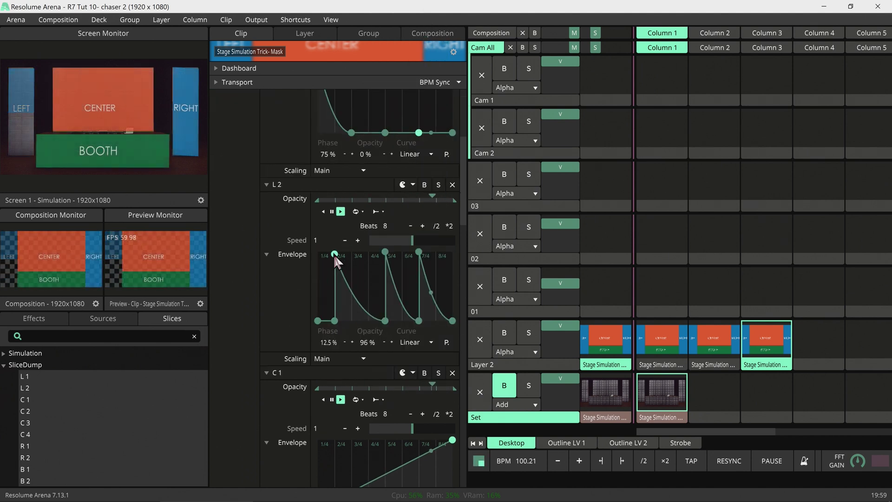
left_click_drag(385, 320, 348, 321)
left_click_drag(385, 253, 365, 252)
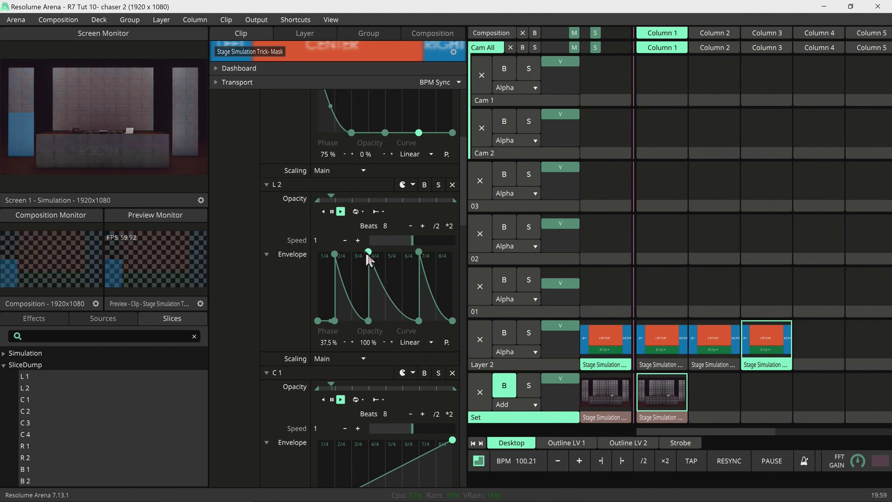
scroll(450, 328, "down", 5)
- Apply 4 To The Floor to C1 and C2, moving C2's second peak later to 4/4
left_click(446, 289)
left_click(407, 65)
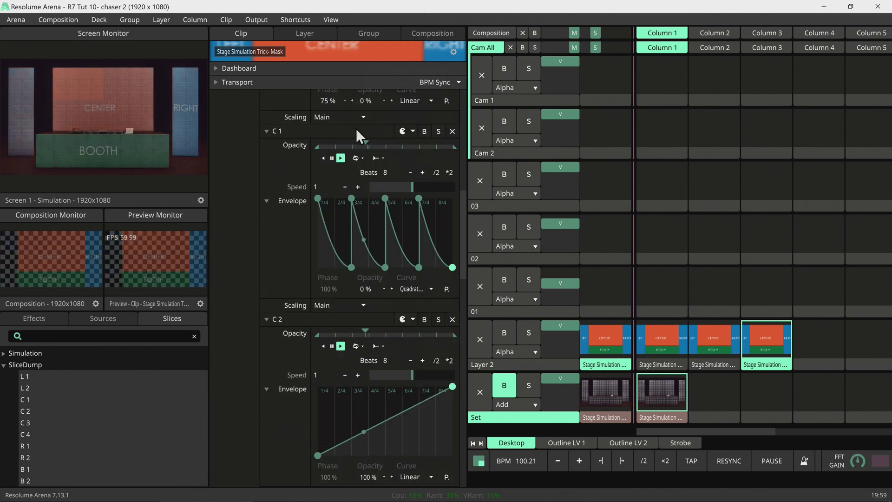
scroll(413, 276, "down", 3)
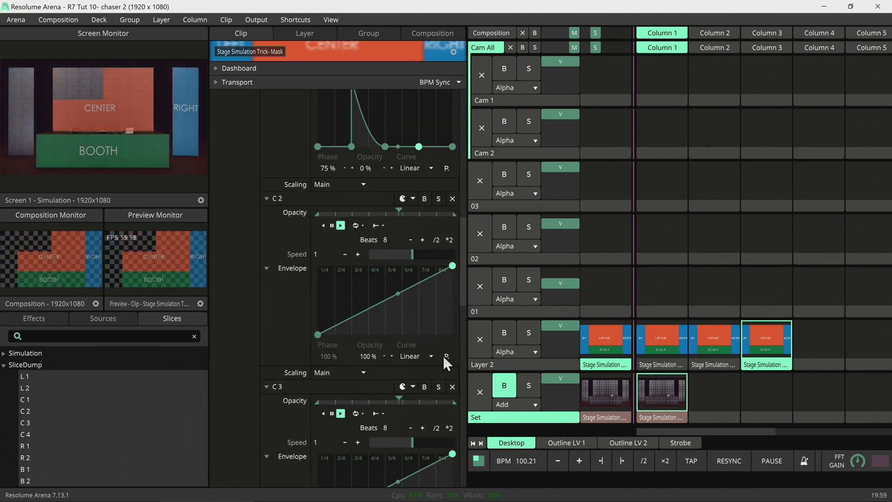
left_click(447, 356)
left_click(483, 70)
left_click_drag(351, 273, 370, 254)
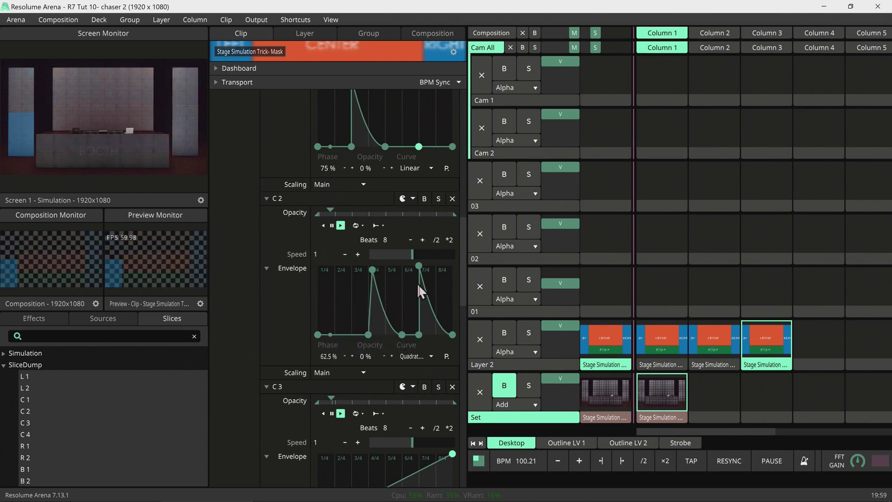
left_click_drag(419, 266, 418, 333)
- Apply 4 To The Floor to C3 and pull its 3/4 peak down to zero
scroll(436, 353, "down", 3)
scroll(425, 364, "down", 3)
left_click(446, 393)
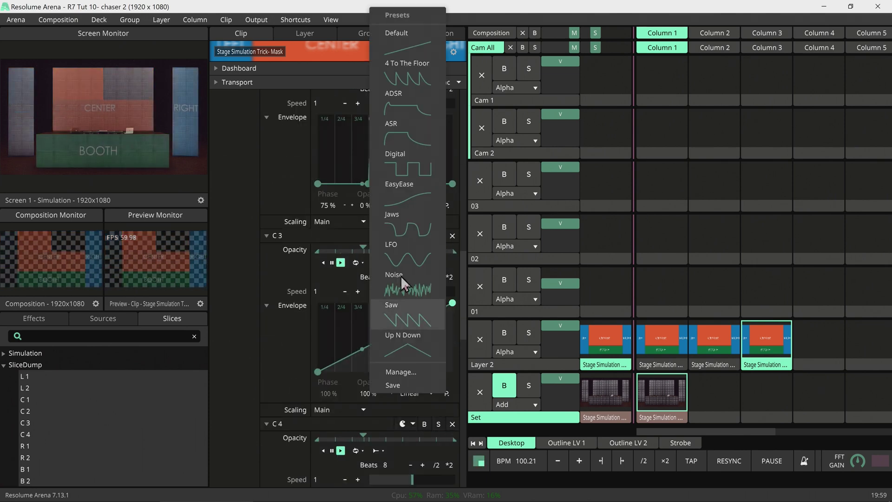
left_click(374, 137)
left_click_drag(351, 303, 351, 371)
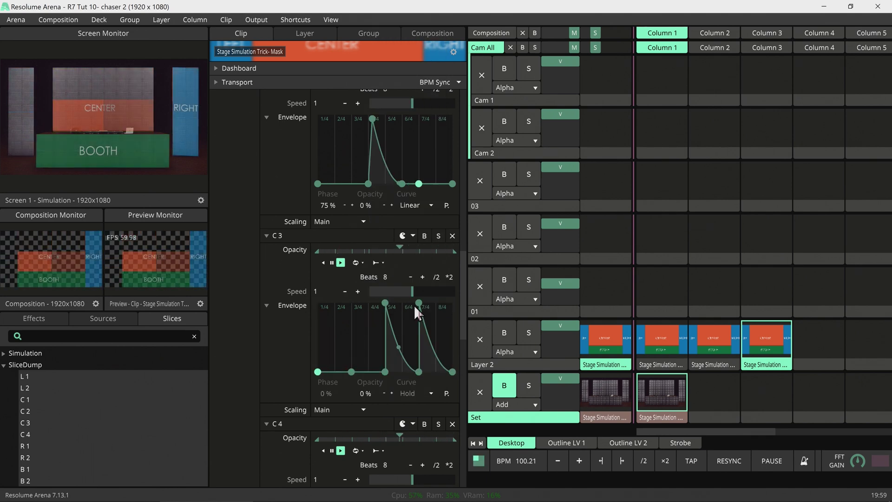
scroll(431, 375, "down", 3)
left_click(446, 400)
- Give C4 the 4 To The Floor envelope, shifting late peaks to 5.5/4 and 7.5/4 and zeroing two others
left_click(400, 211)
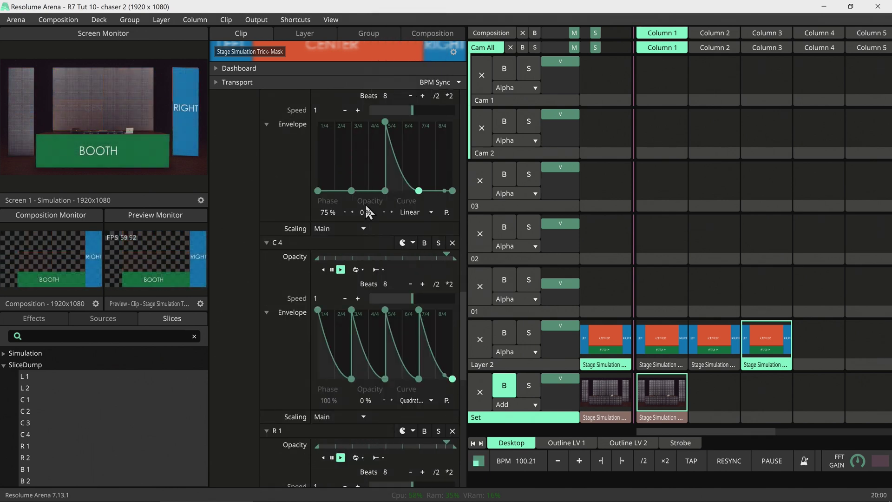
left_click_drag(381, 311, 435, 310)
left_click_drag(418, 378, 436, 378)
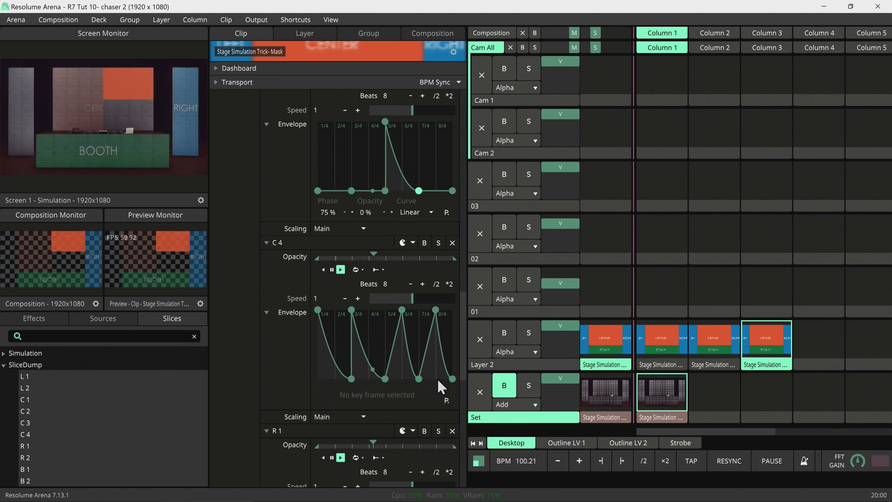
left_click_drag(318, 310, 318, 378)
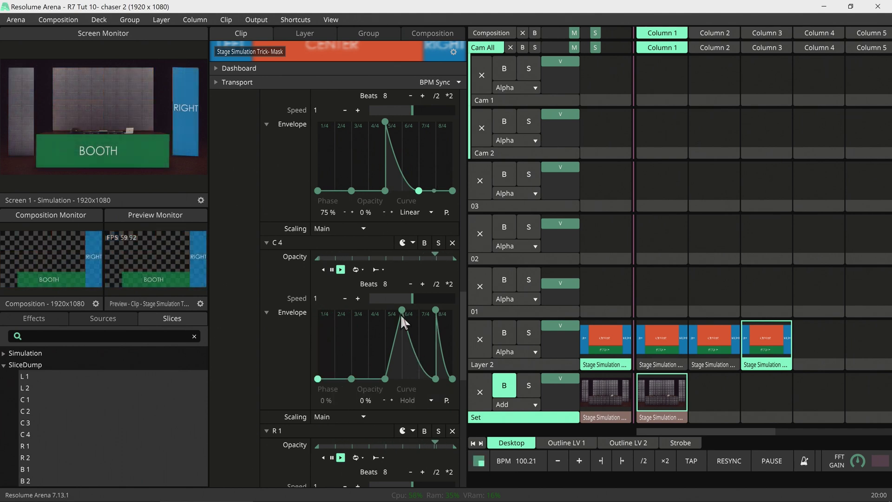
left_click_drag(401, 310, 396, 378)
scroll(409, 367, "down", 5)
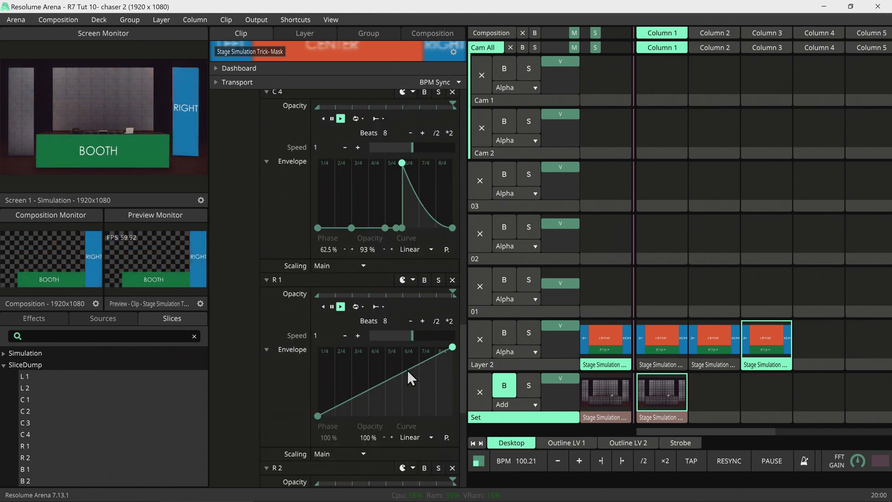
- Apply 4 To The Floor to R1 and zero three peaks, leaving only 6.5/4
left_click(447, 376)
left_click(399, 76)
left_click_drag(317, 287, 318, 355)
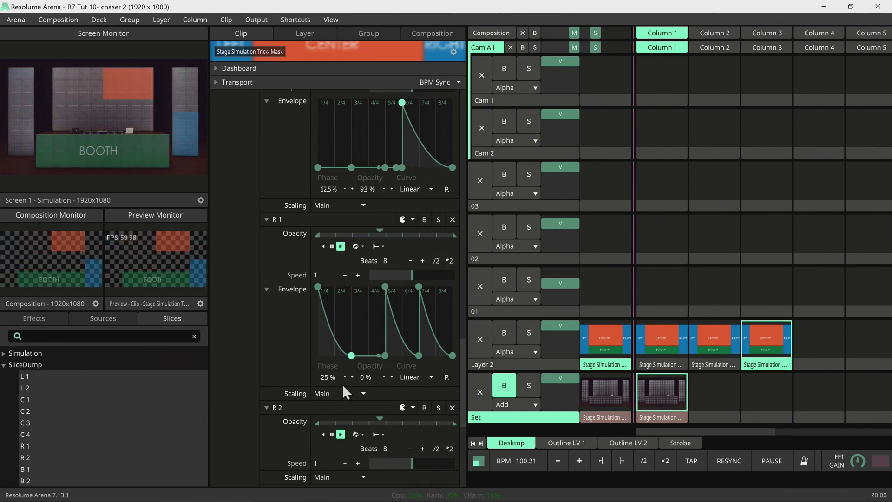
left_click_drag(351, 287, 351, 355)
left_click_drag(385, 287, 385, 356)
scroll(431, 371, "down", 5)
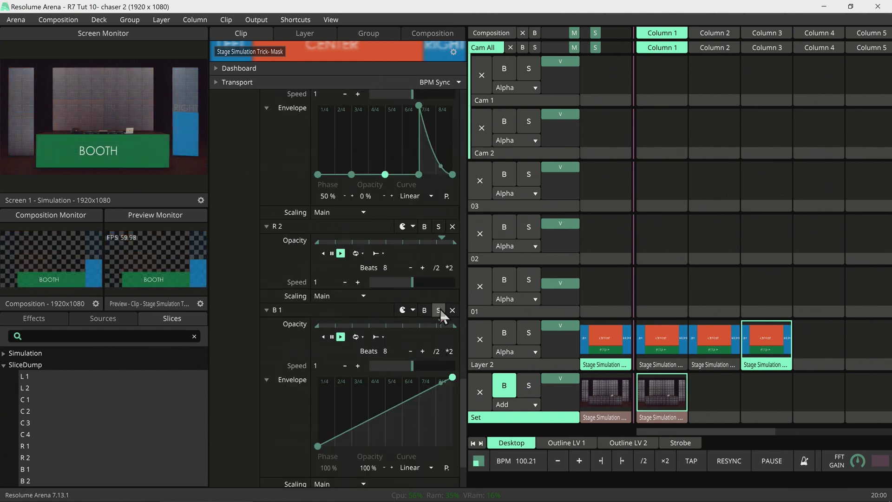
- Switch R2 opacity to Envelope, apply 4 To The Floor, then move and zero some pulses
right_click(305, 239)
left_click(294, 389)
left_click(445, 385)
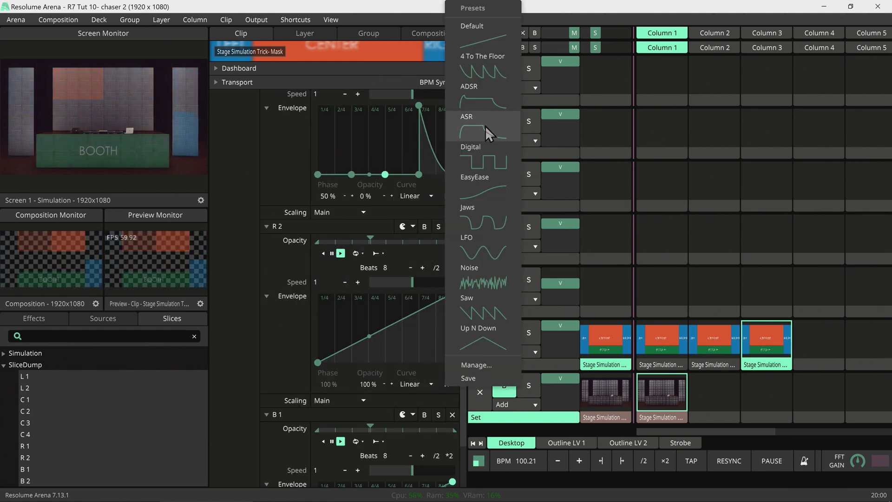
left_click(478, 121)
left_click_drag(421, 355, 436, 365)
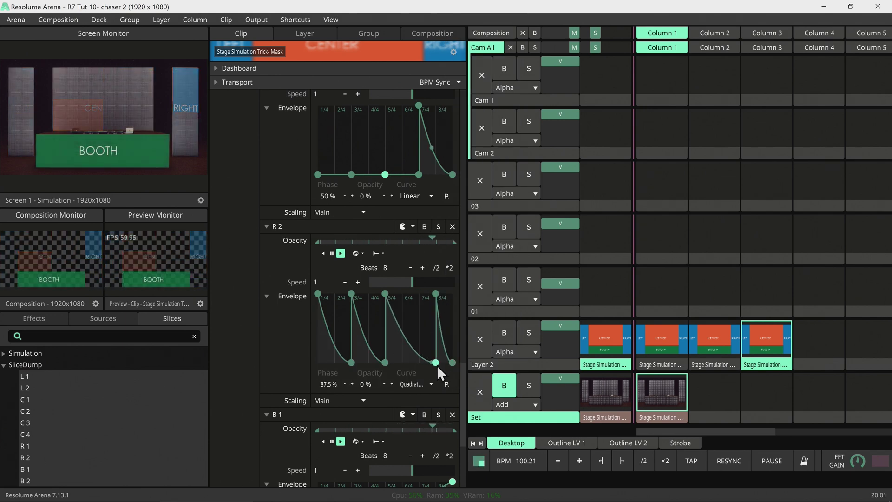
left_click_drag(385, 293, 385, 362)
left_click_drag(351, 293, 351, 363)
left_click(317, 294)
scroll(418, 354, "down", 4)
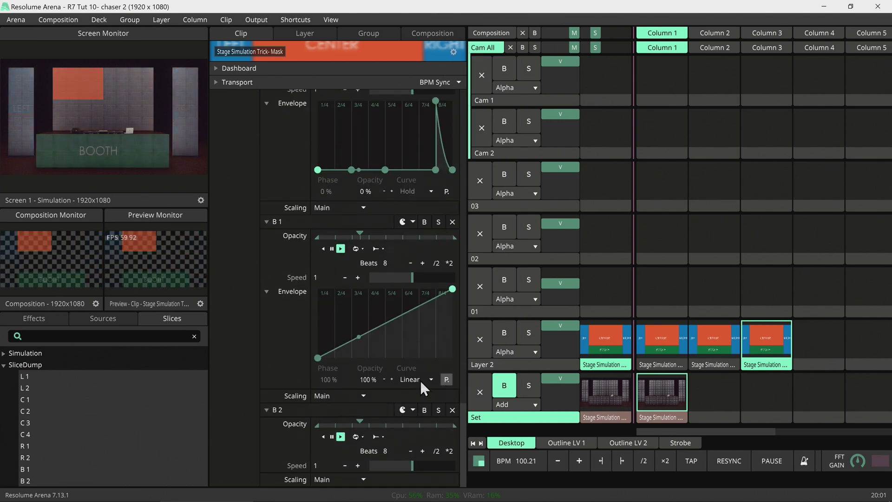
- Apply 4 To The Floor to B1 and zero its 3/4, 5/4 and 7/4 peaks
left_click(446, 379)
left_click(408, 70)
left_click_drag(351, 293, 351, 358)
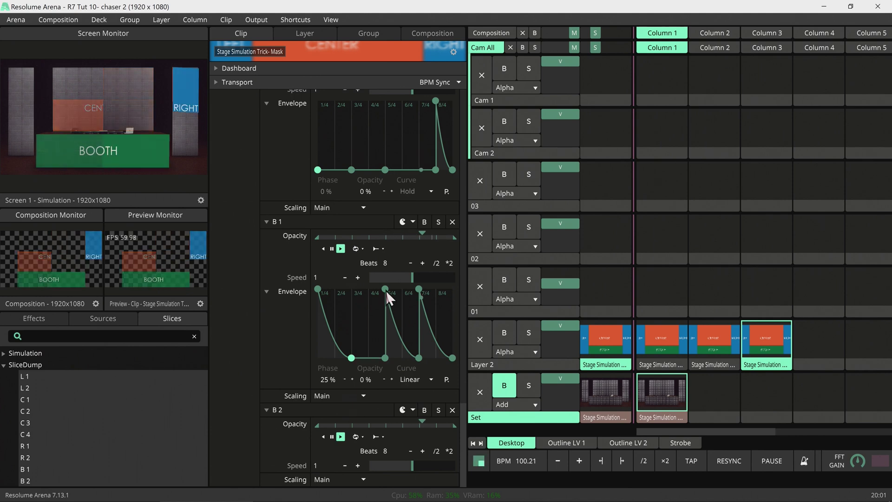
left_click_drag(386, 289, 386, 358)
left_click_drag(418, 289, 418, 360)
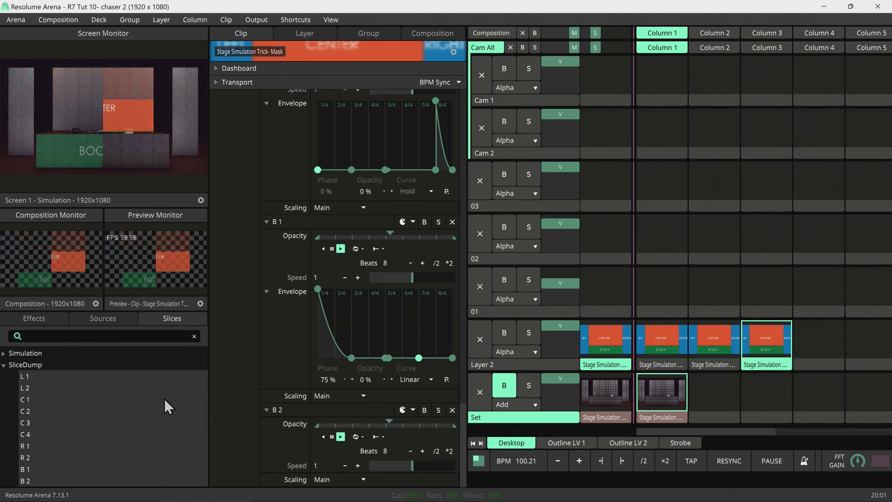
- Tap in the composition tempo with the T key until it reads 147.56 BPM
key("t")
key("t")
key("t")
key("t")
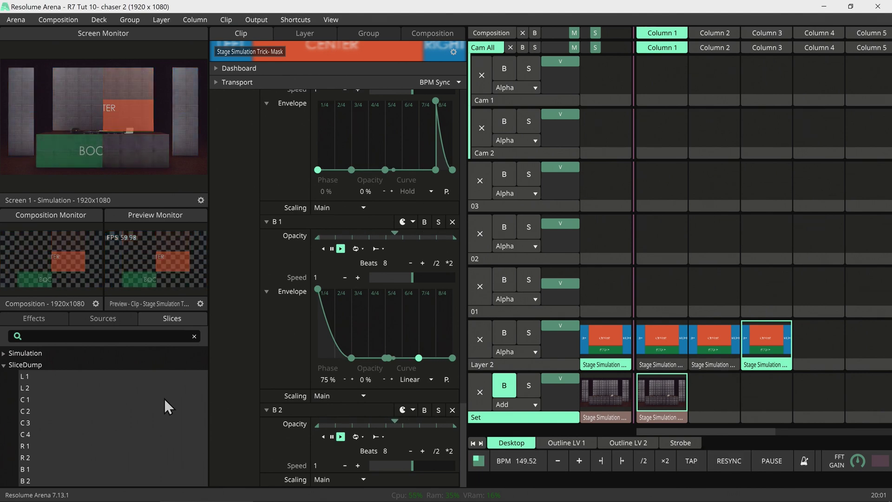
scroll(163, 321, "down", 3)
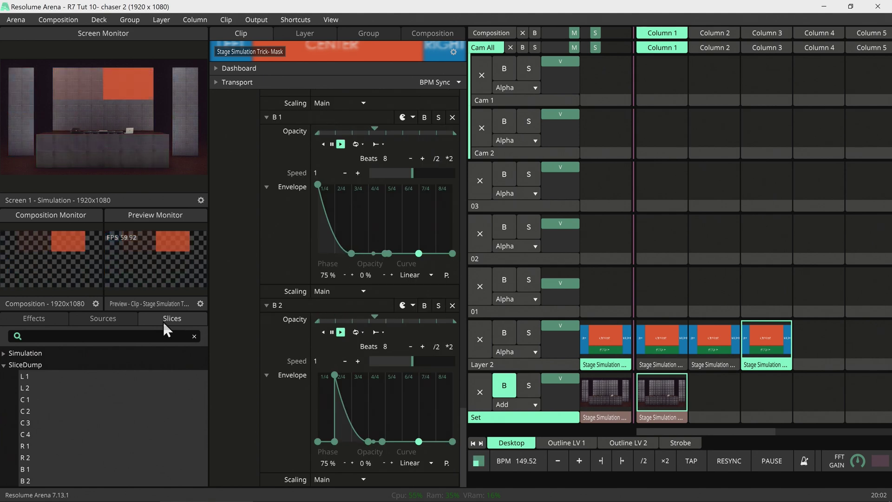
key("t")
key("t")
key("t")
key("t")
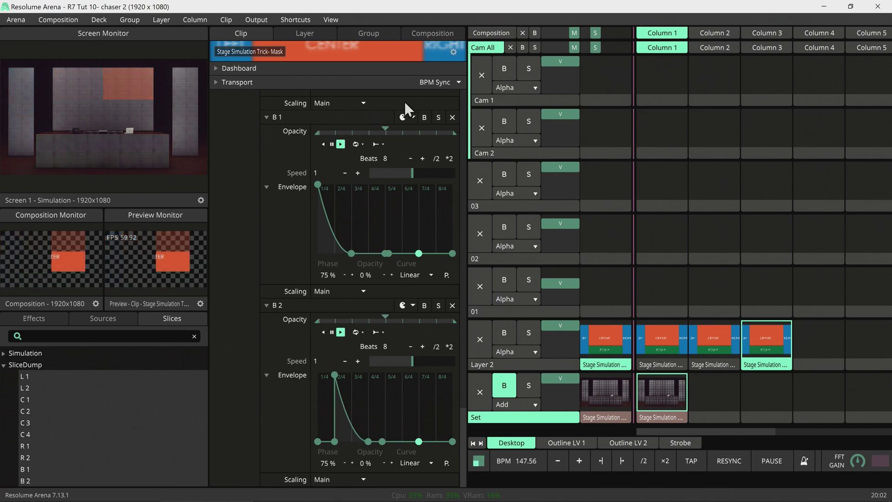
- Choose Default from the Slice Transform presets, then revert to restore the slice chaser
scroll(413, 143, "down", 15)
scroll(425, 157, "up", 15)
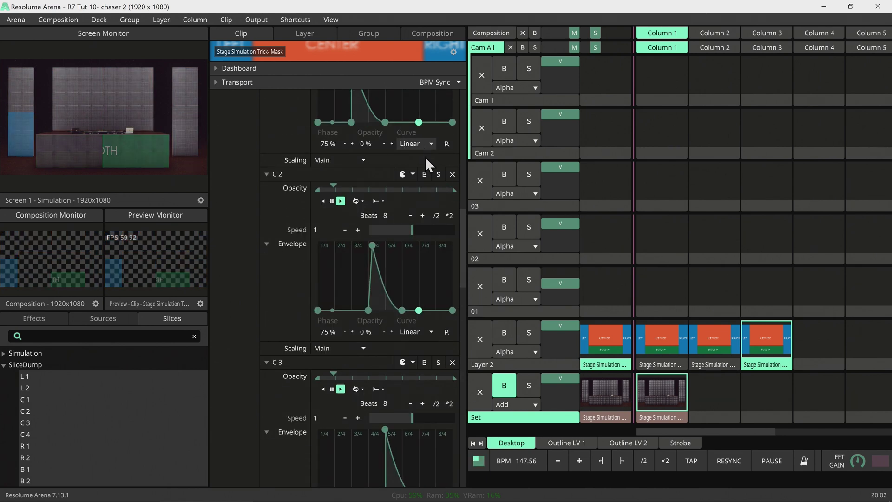
left_click(438, 138)
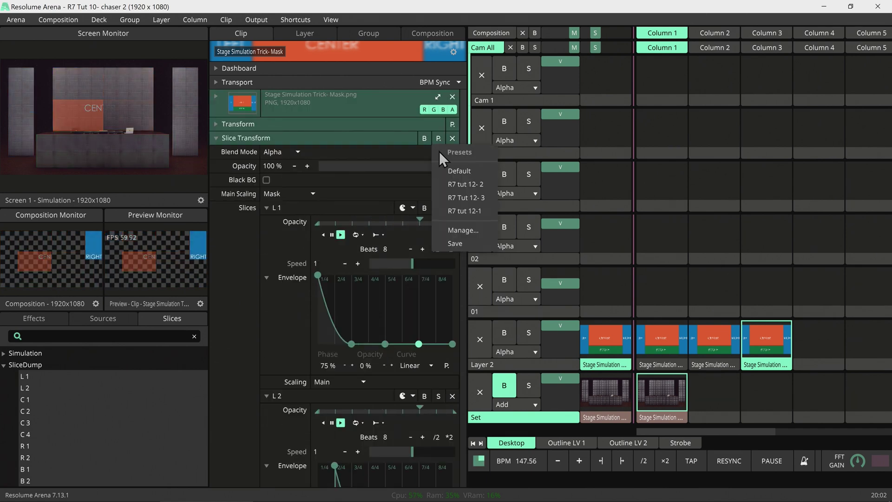
left_click(455, 169)
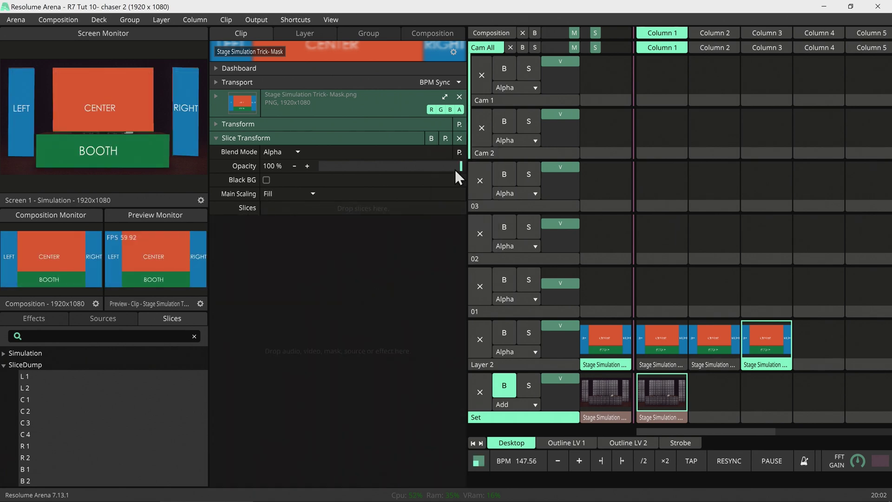
key("Delete")
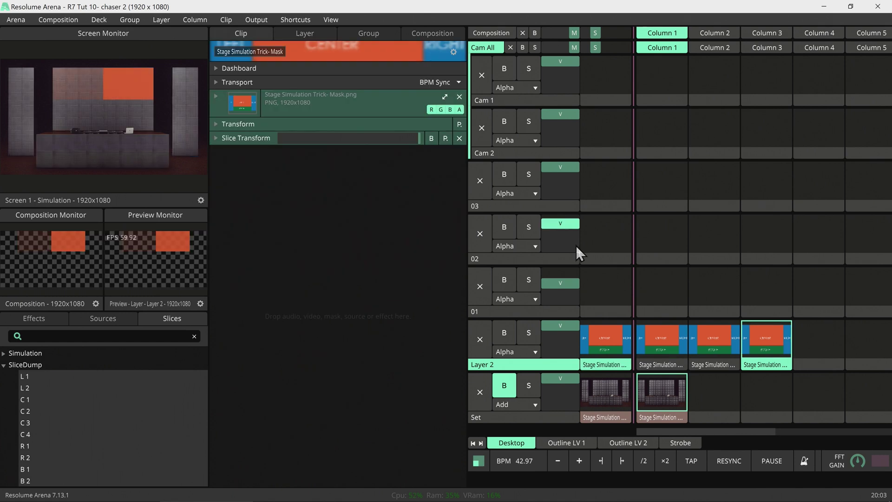
- In Outline LV 1, move clip 4-5 to Column 4 and drop the R7 tut 12 - 4 preset onto it
left_click(583, 443)
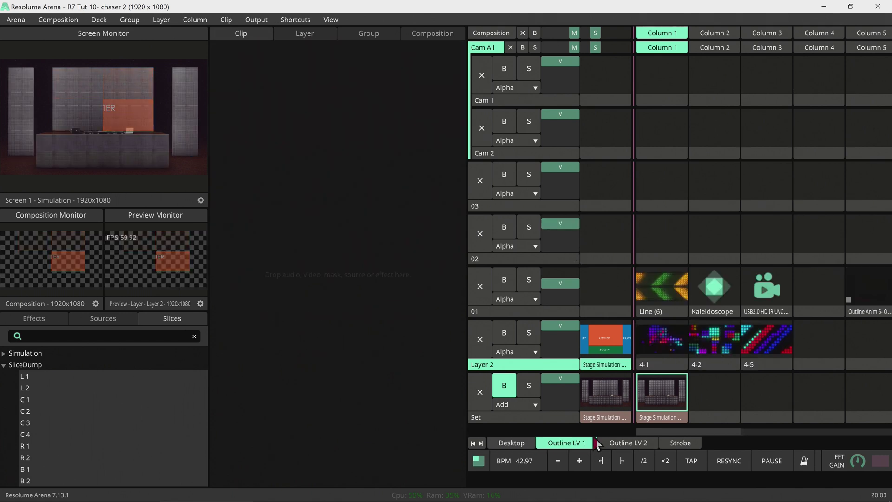
left_click(771, 362)
left_click_drag(774, 368, 827, 342)
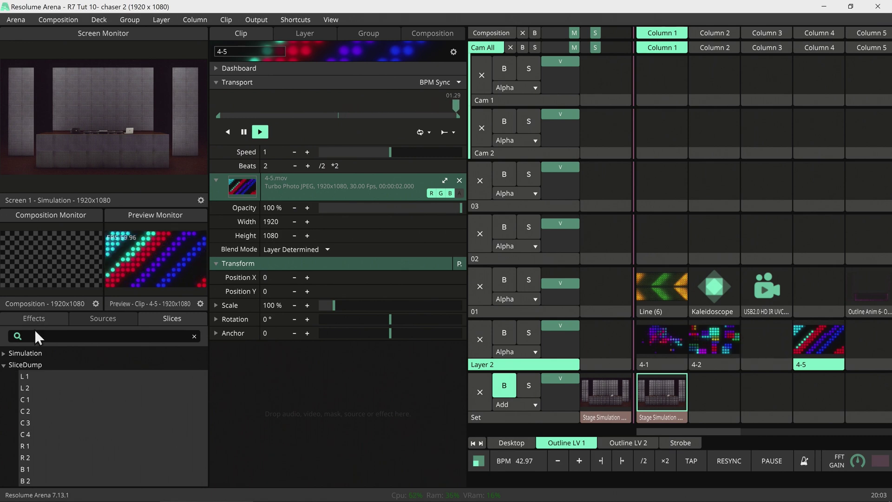
left_click(62, 317)
left_click_drag(40, 421, 821, 339)
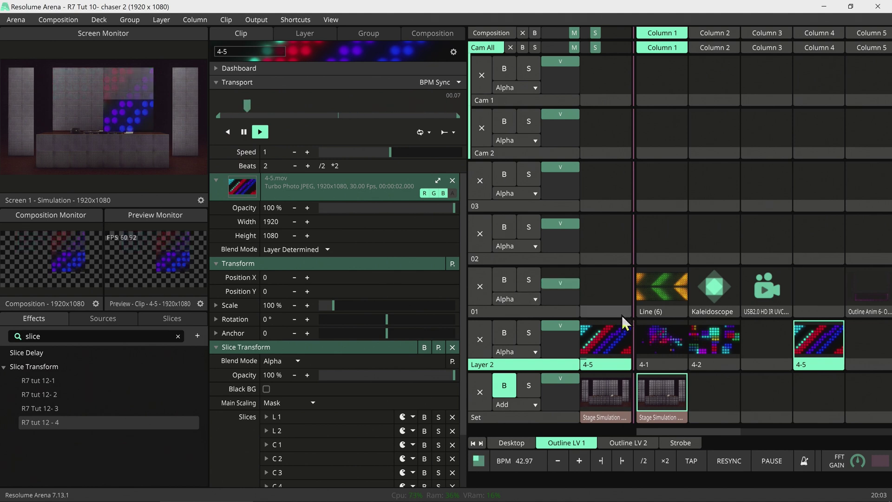
- Tap in the tempo and remove the stray duplicate of clip 4-5
key("t")
key("t")
key("t")
key("t")
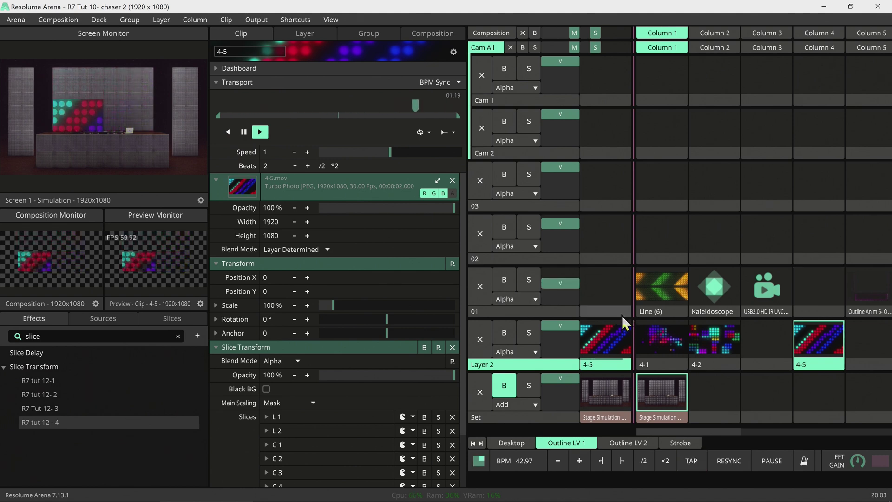
key("t")
key("Delete")
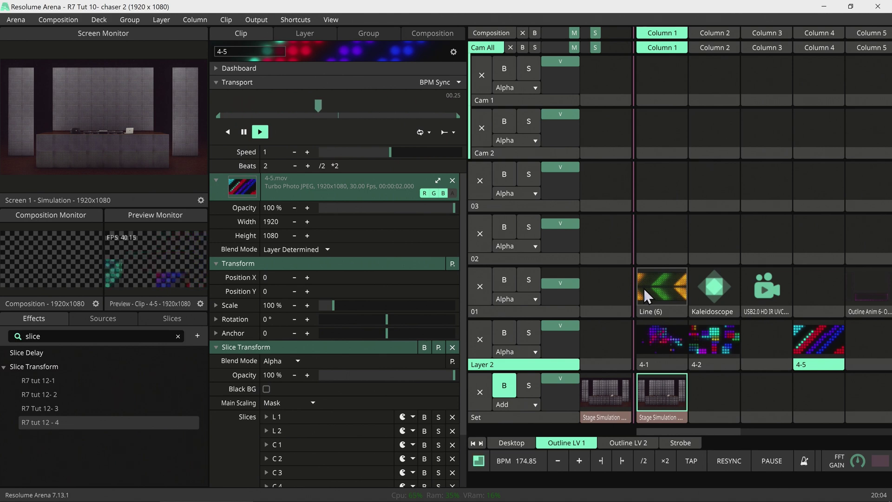
key("ctrl+shift+a")
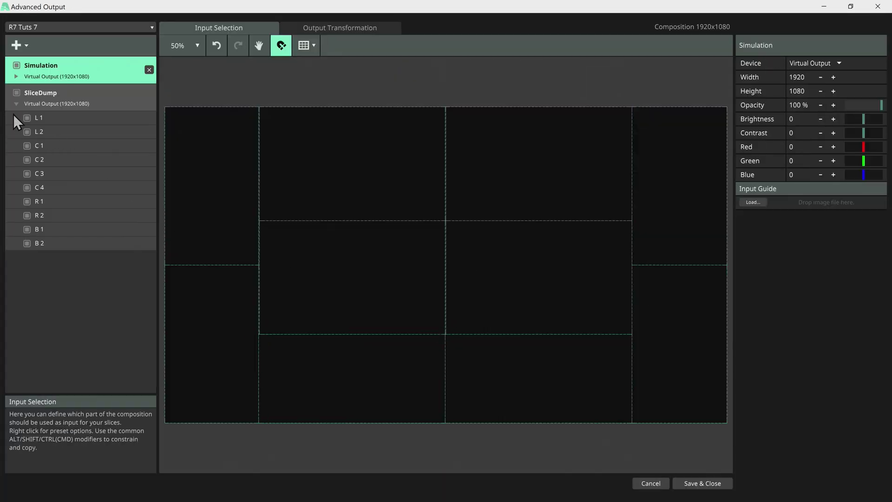
- Inspect SliceDump's slices, then play the first Stage Simulation clip in the Desktop deck
left_click(65, 95)
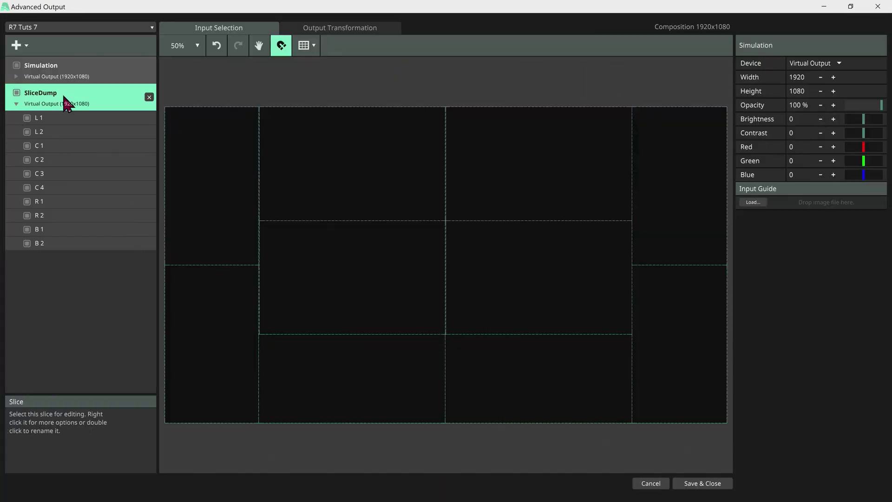
left_click(322, 27)
left_click(240, 29)
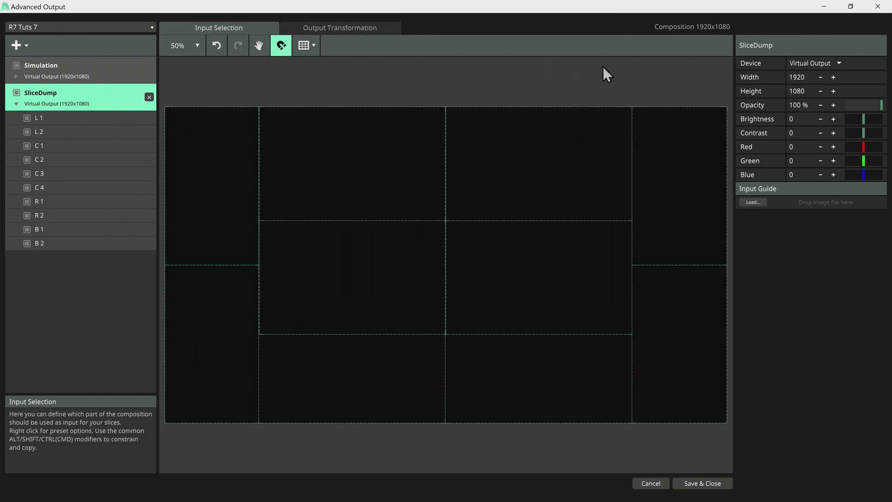
left_click(823, 6)
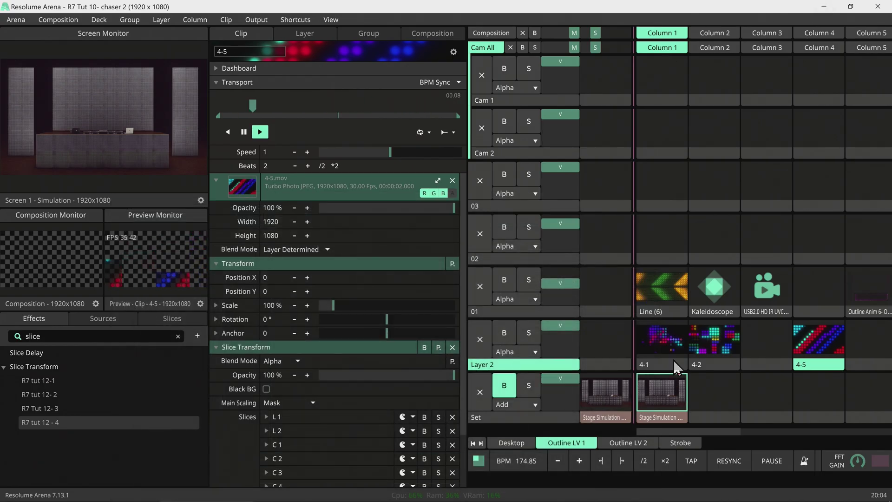
left_click(511, 443)
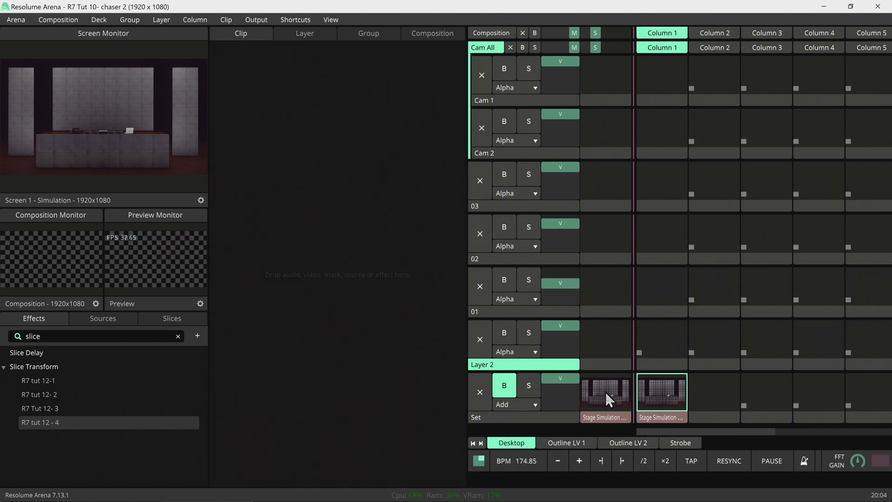
left_click(662, 331)
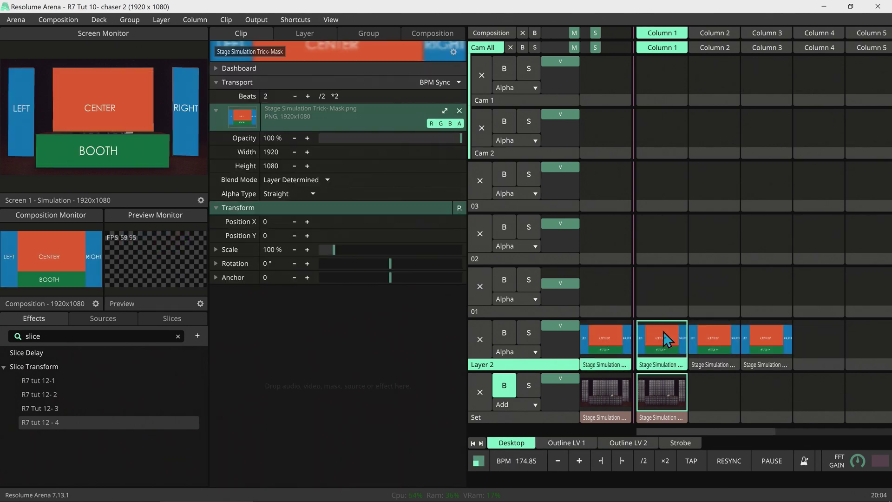
key("ctrl+shift+a")
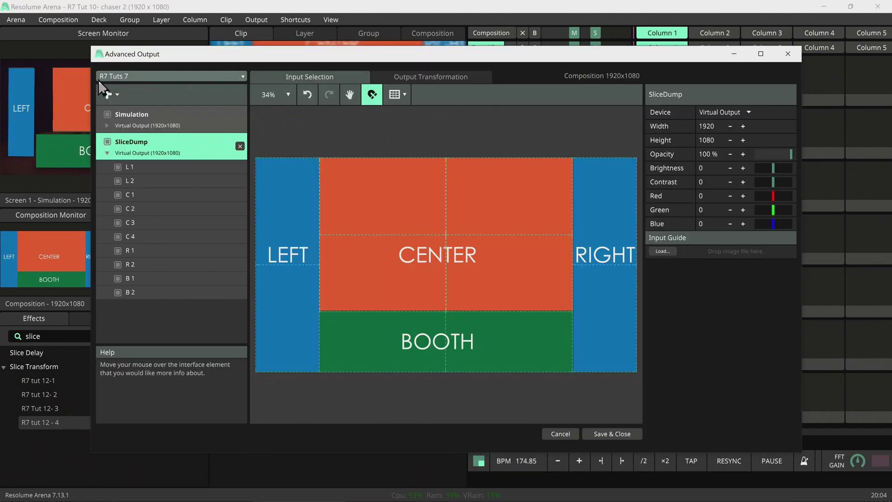
- Save the advanced output setup as the new preset R7 Tuts 7-2
left_click(135, 76)
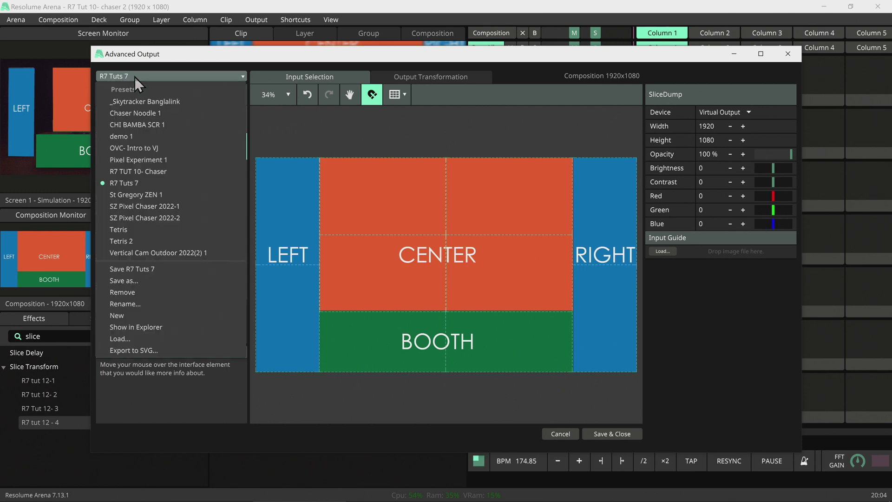
left_click(125, 281)
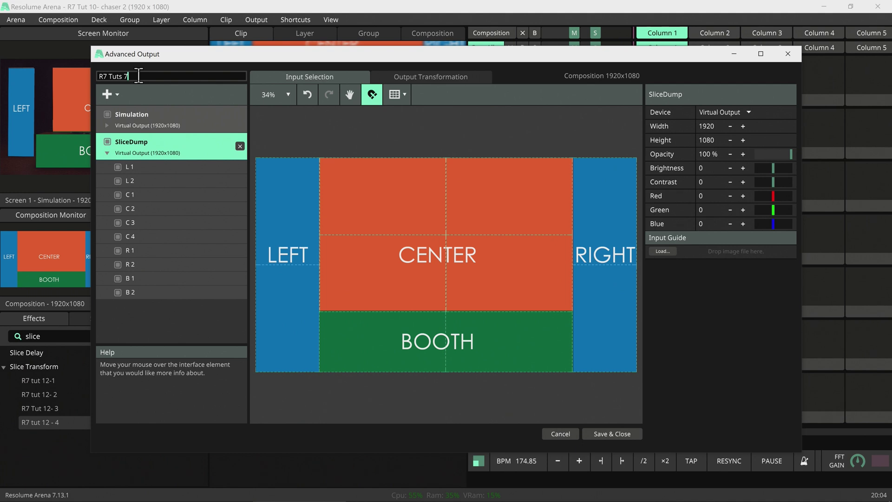
key("Return")
- Widen slice L 1 across the booth area and give it a stretched triangle mask
double_click(140, 54)
left_click(39, 122)
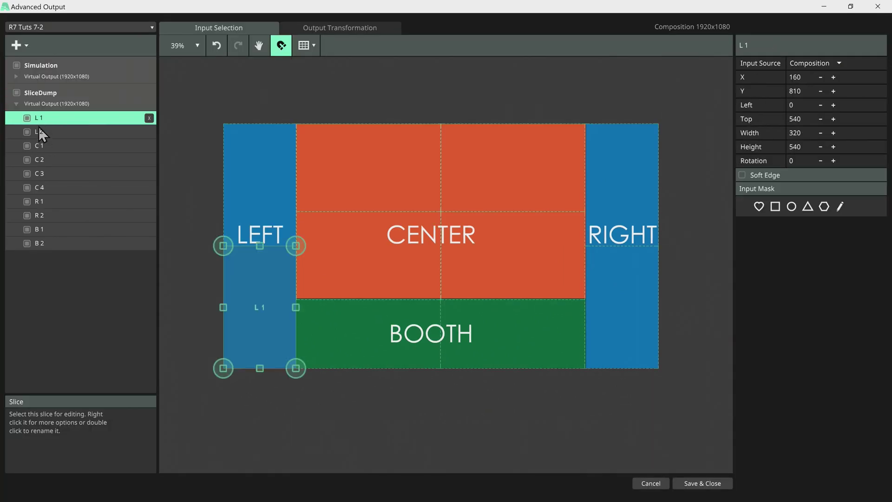
left_click(54, 244, "shift")
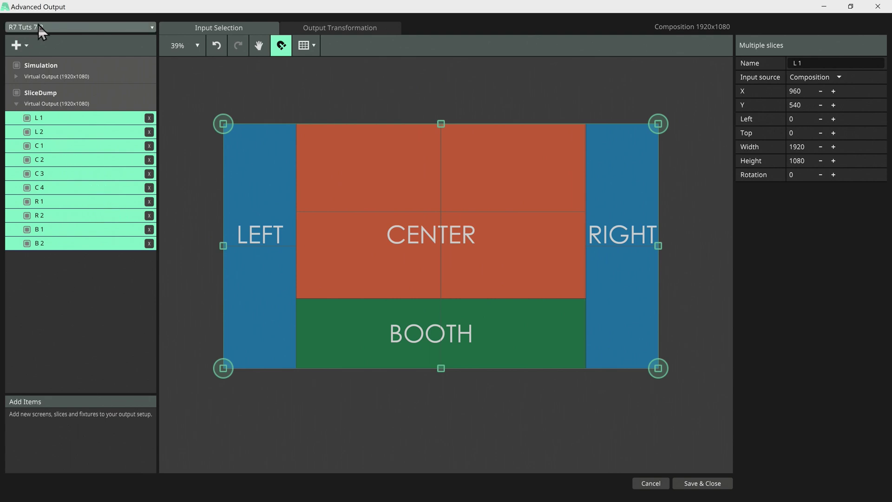
left_click(93, 117)
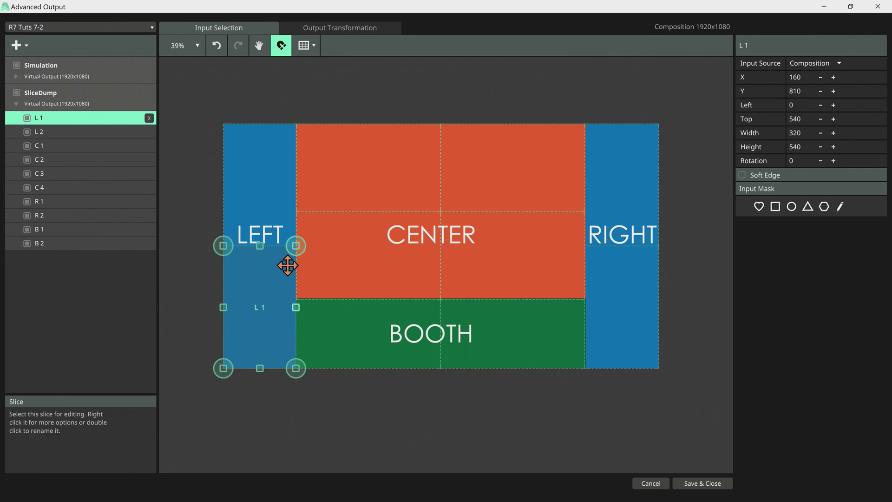
scroll(279, 261, "up", 2)
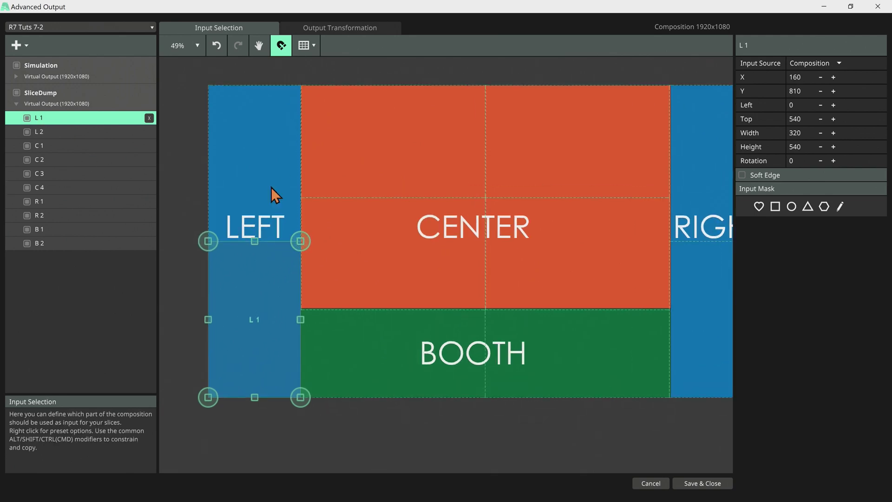
left_click_drag(300, 241, 627, 240)
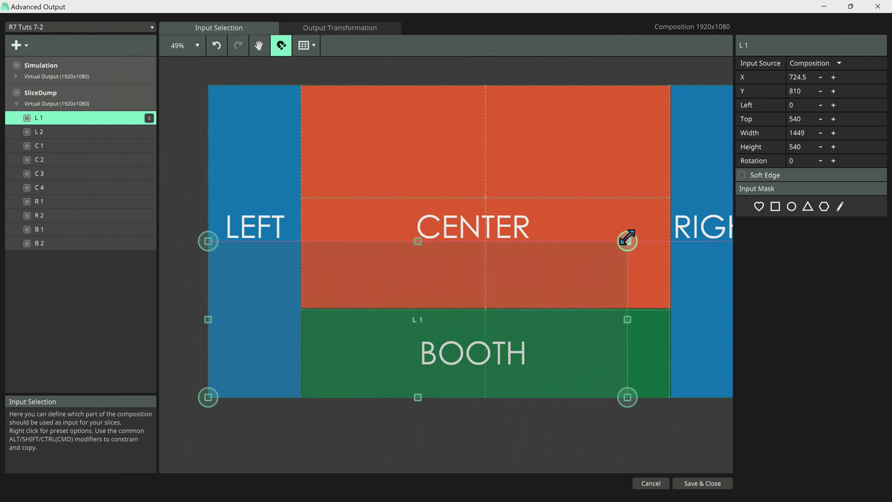
left_click(807, 207)
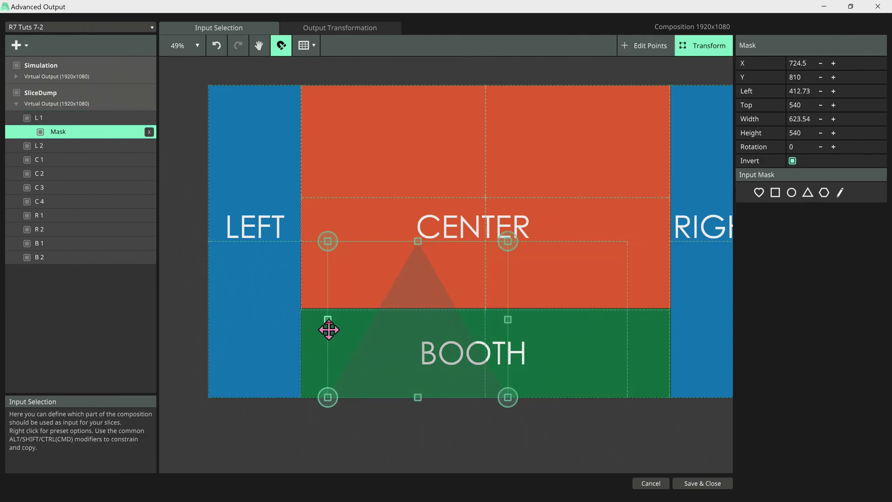
left_click_drag(327, 319, 208, 319)
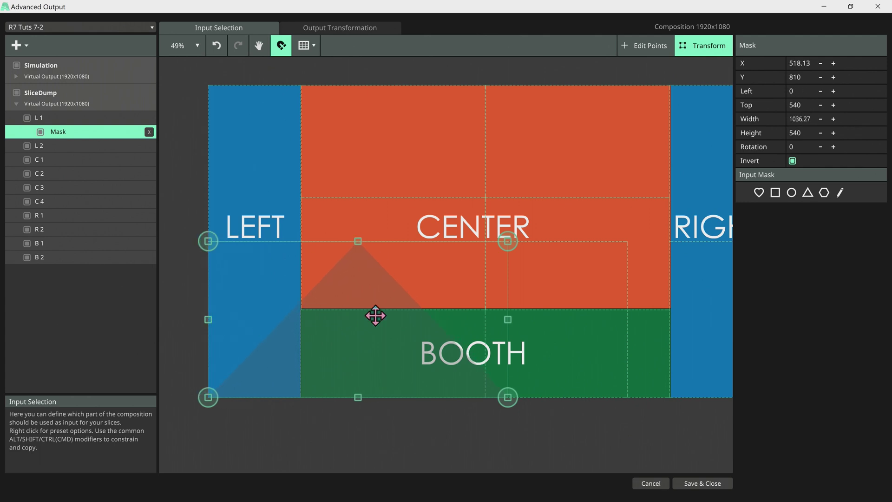
left_click_drag(507, 319, 570, 318)
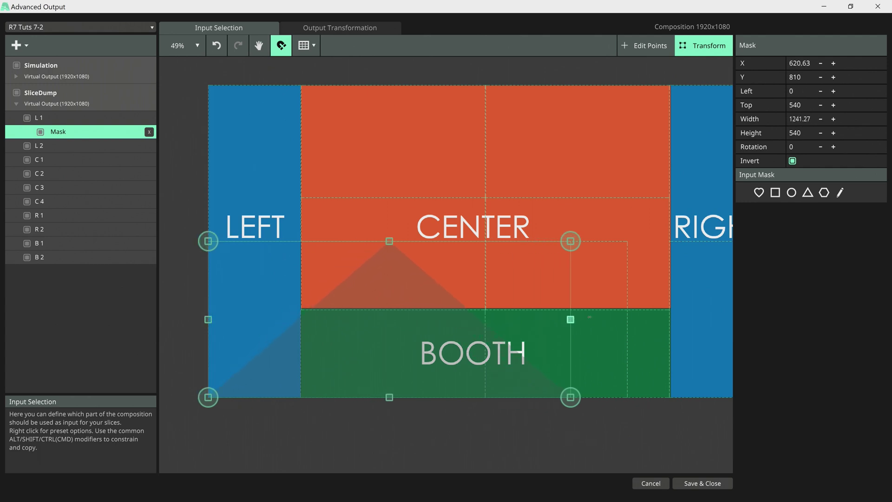
- Enlarge slice L 2 to full height with a triangle mask rotated 90° and shifted left
left_click(56, 146)
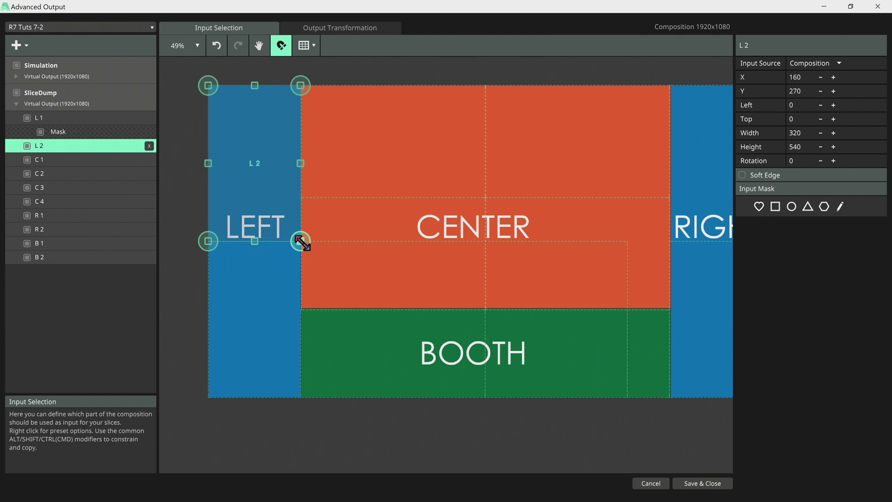
left_click_drag(301, 242, 592, 397)
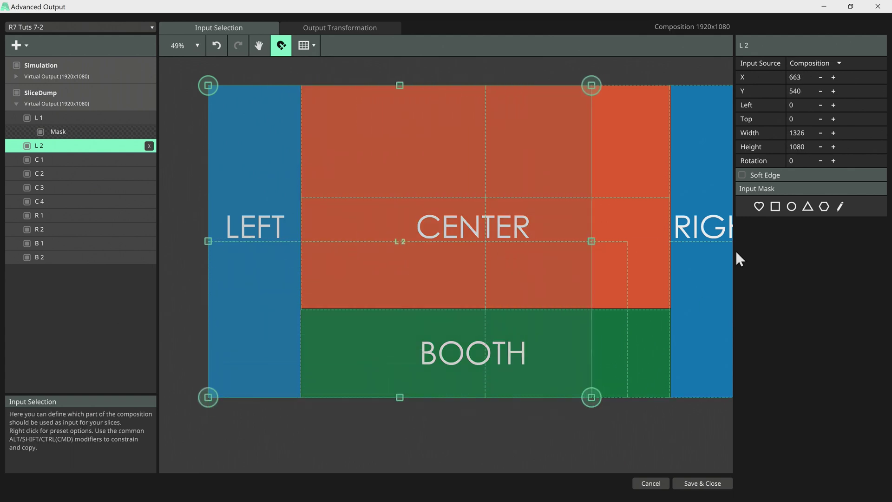
left_click(808, 206)
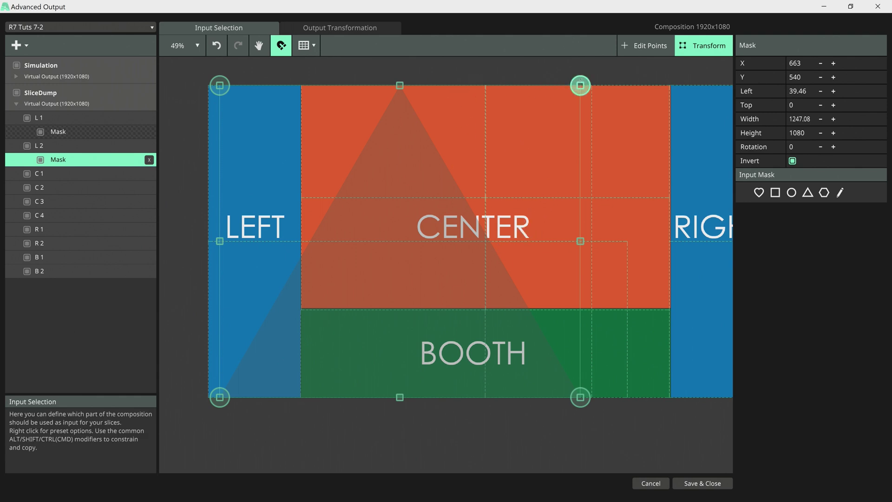
left_click_drag(580, 82, 526, 384)
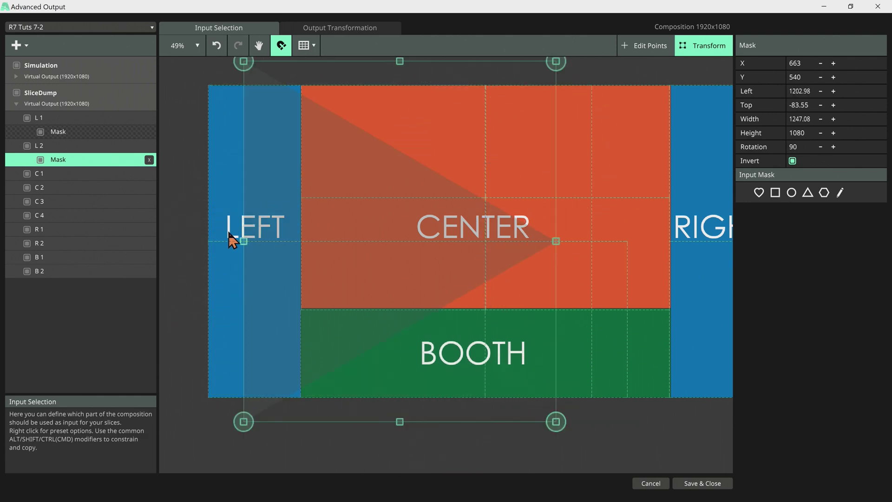
left_click_drag(296, 230, 259, 226)
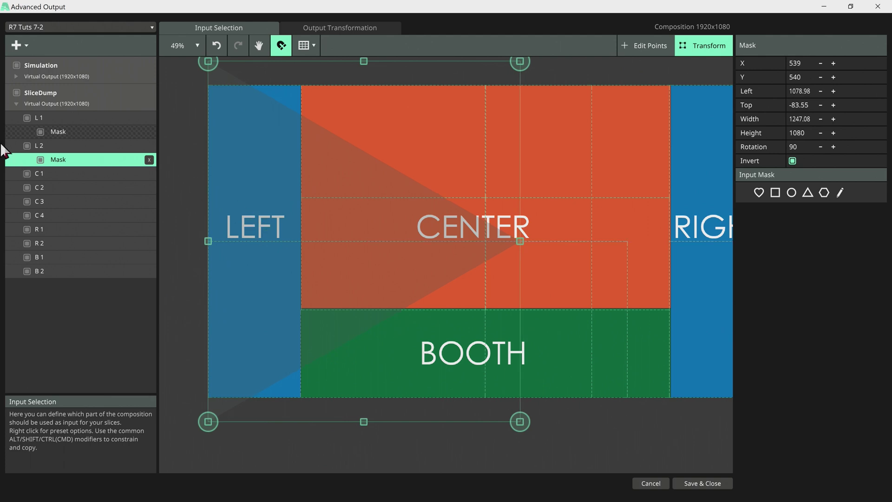
left_click(43, 173)
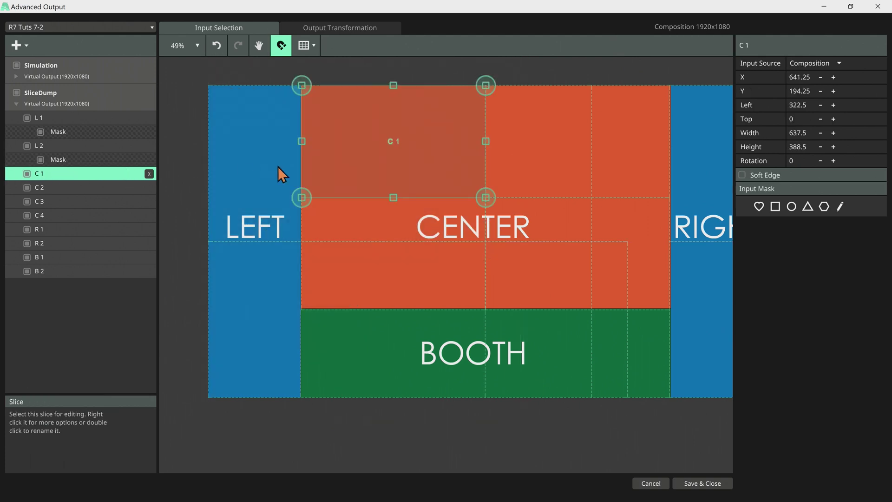
- Add rotated, enlarged triangle masks to slices C 1 (about -49°) and C 2
left_click(807, 206)
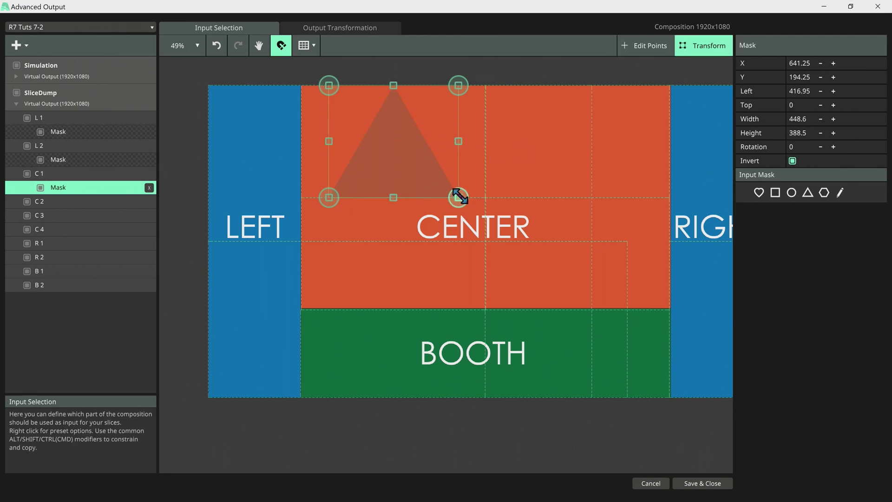
left_click_drag(462, 206, 491, 137)
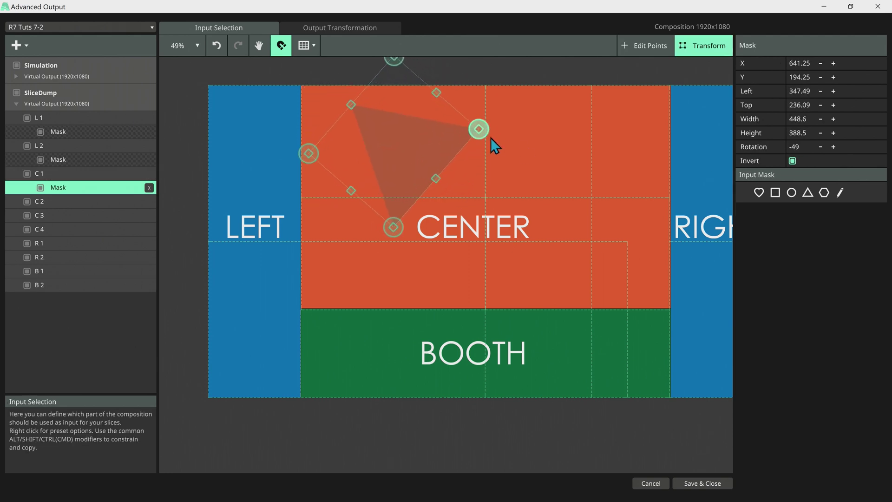
left_click_drag(436, 180, 533, 239)
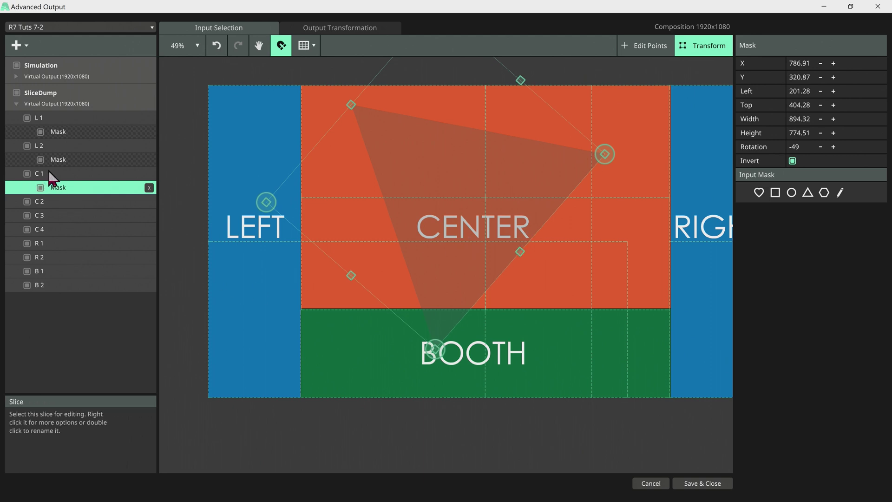
left_click(38, 201)
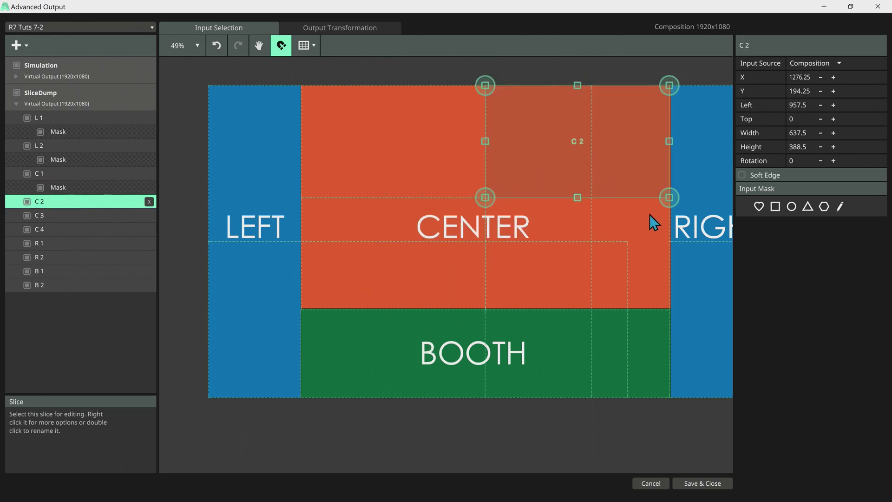
left_click(806, 208)
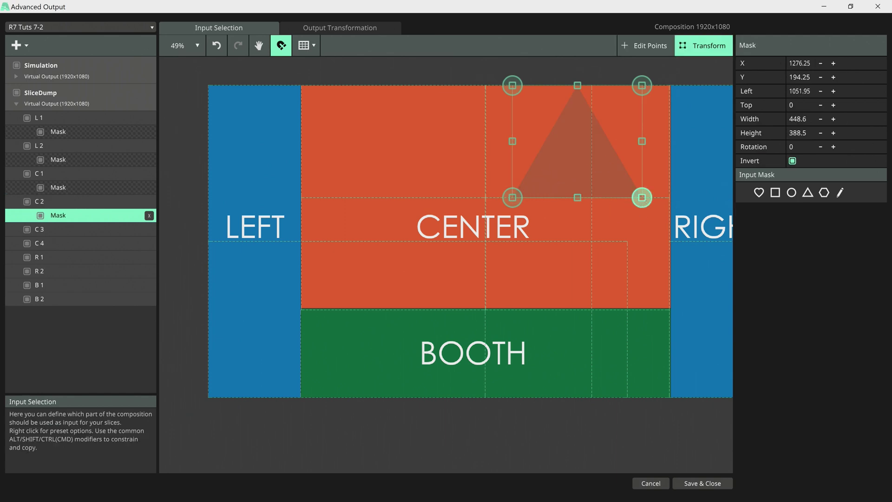
left_click_drag(647, 199, 528, 376)
left_click_drag(563, 270, 524, 274)
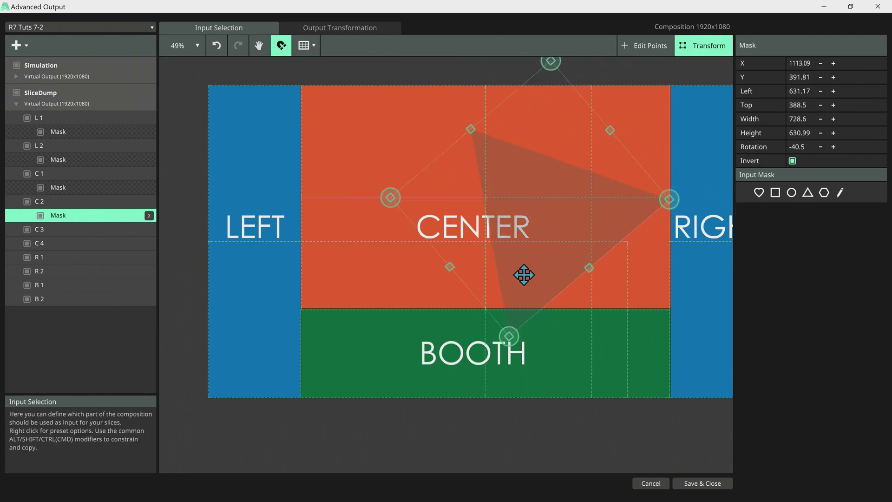
- Mask C 3 and C 4 with triangles, enlarging C 3's input area and stretching C 4 over BOOTH
left_click(57, 227)
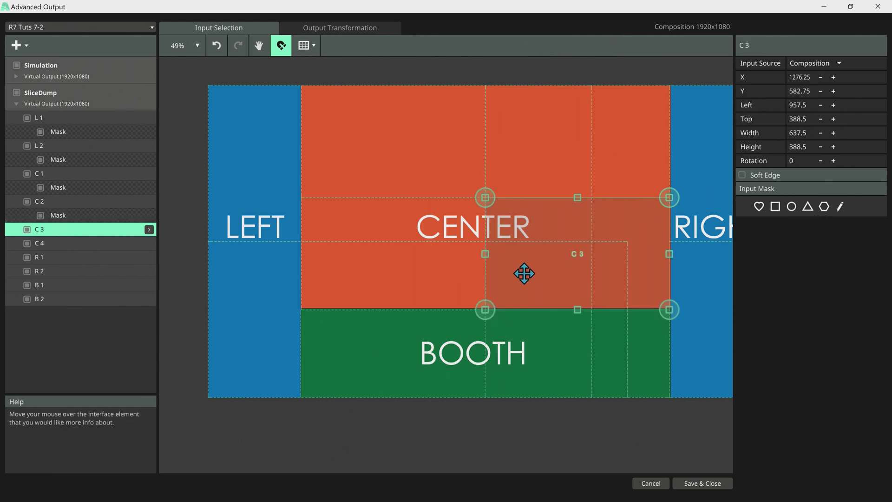
left_click(807, 206)
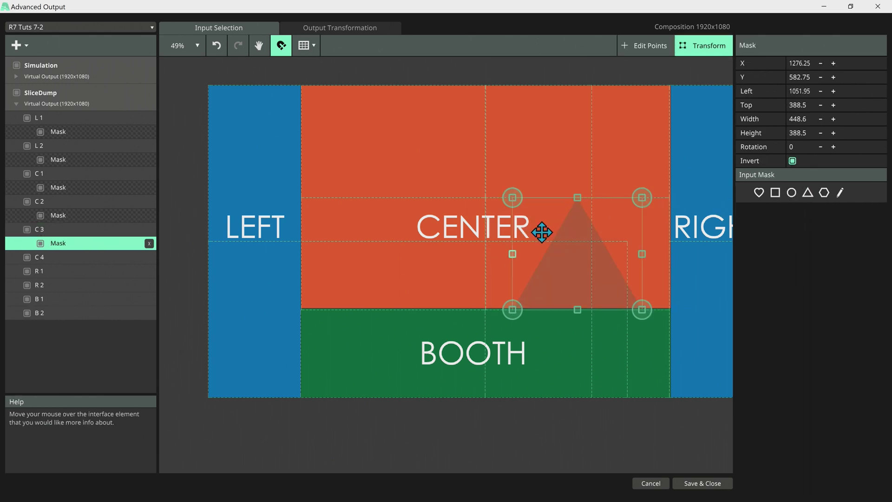
left_click_drag(514, 195, 348, 146)
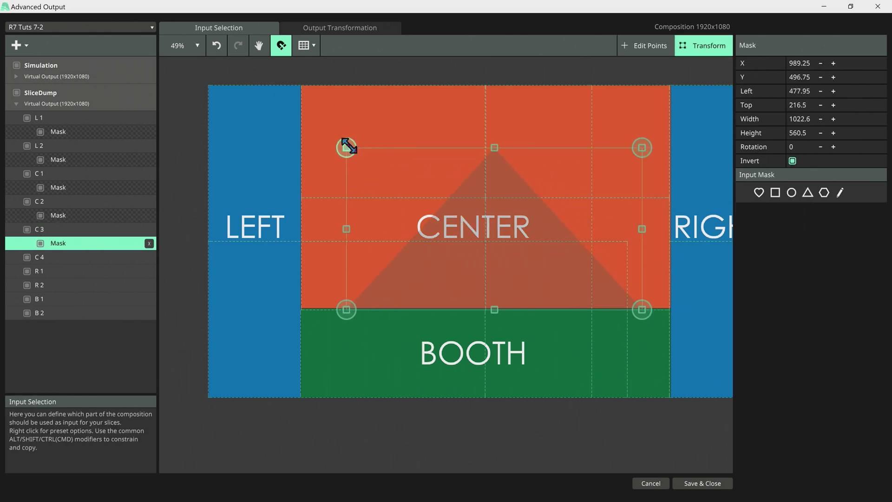
left_click(79, 230)
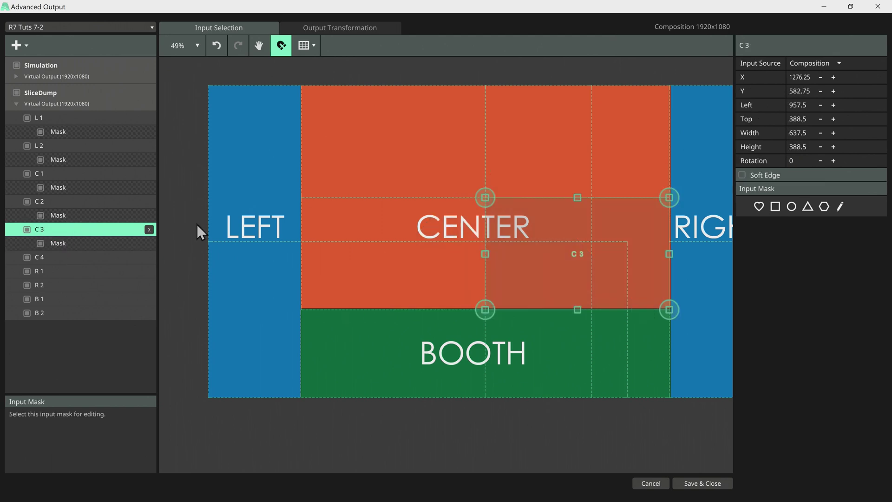
left_click_drag(484, 197, 304, 127)
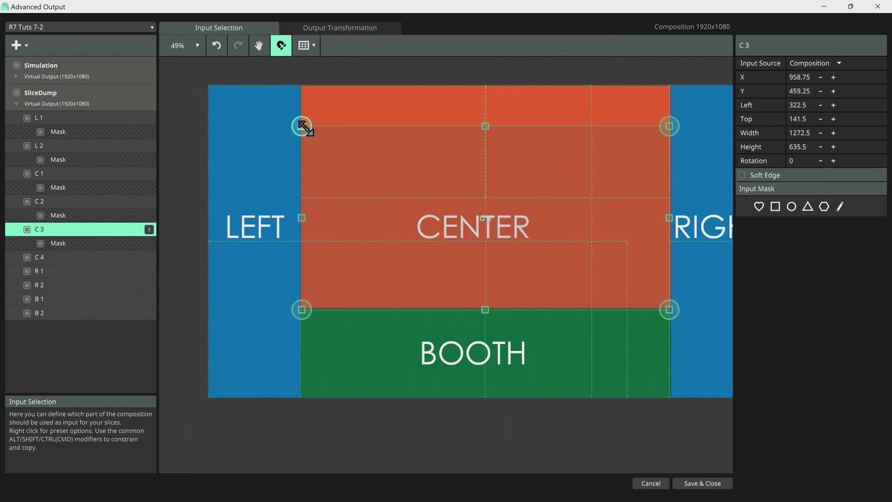
left_click(50, 257)
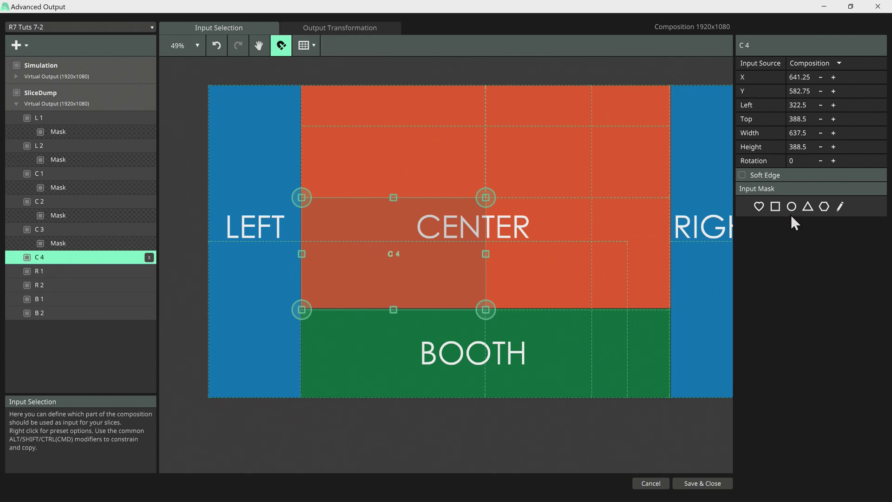
left_click(806, 207)
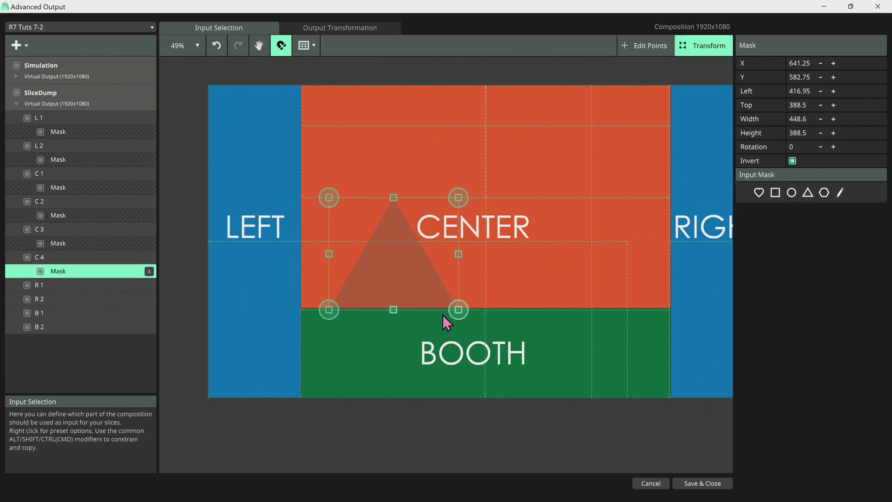
left_click_drag(459, 310, 482, 367)
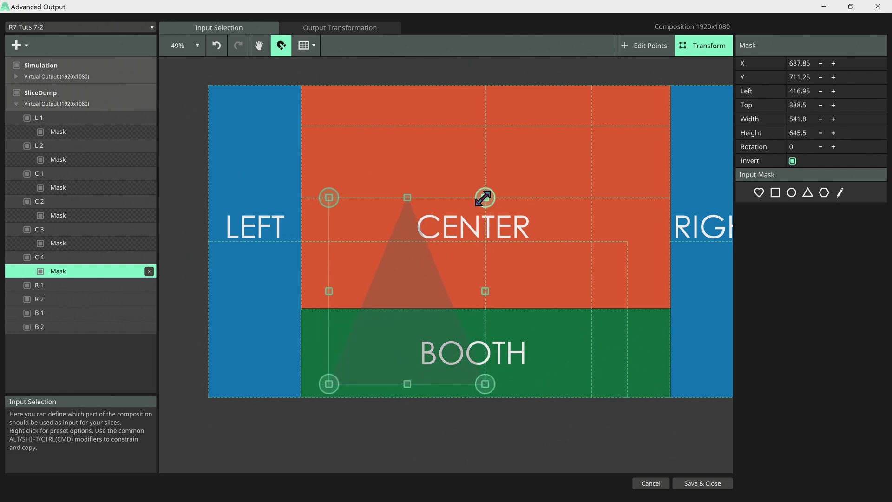
left_click_drag(483, 198, 564, 113)
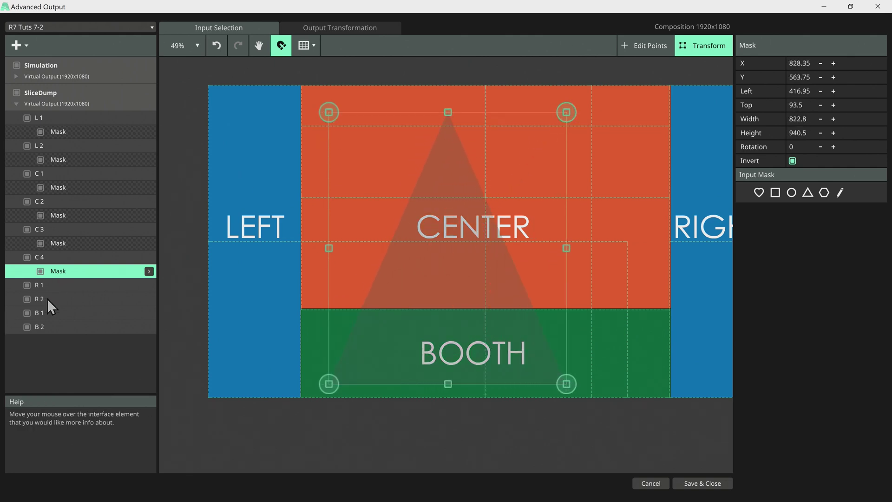
- Add triangle masks to R 1 and R 2, flipping R 2's upside down and stretching it full height
left_click(56, 284)
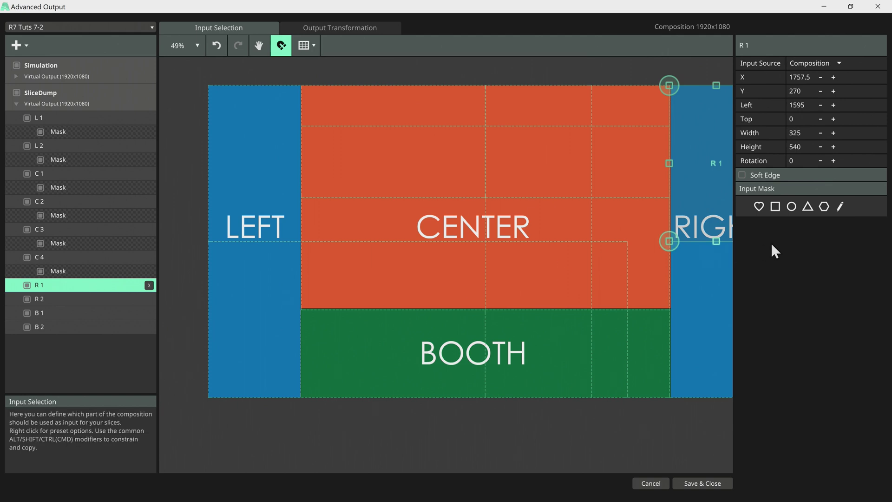
left_click(807, 206)
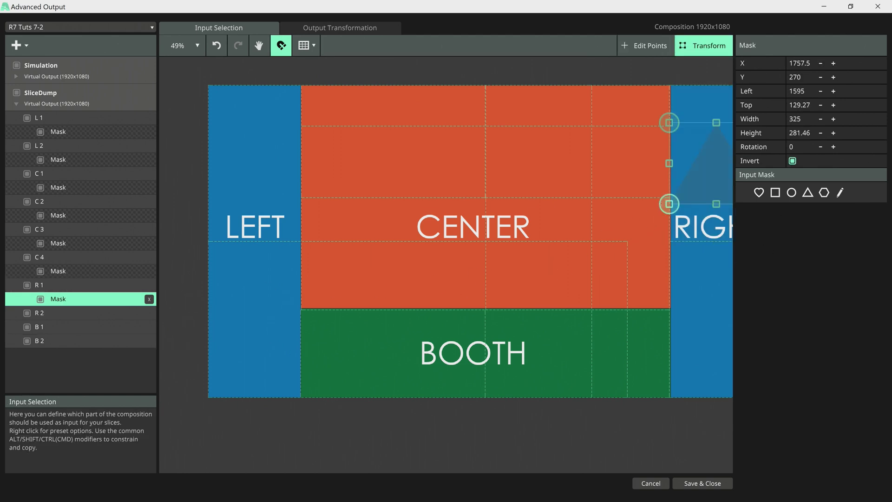
left_click(42, 311)
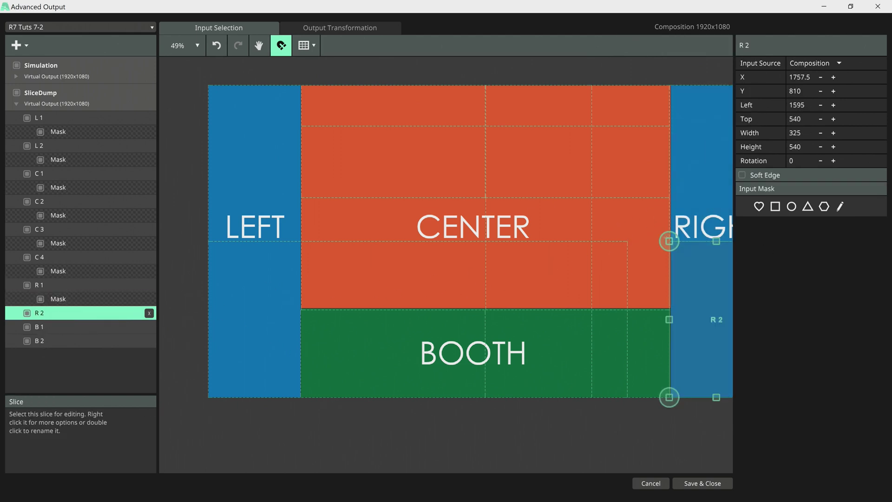
left_click(807, 207)
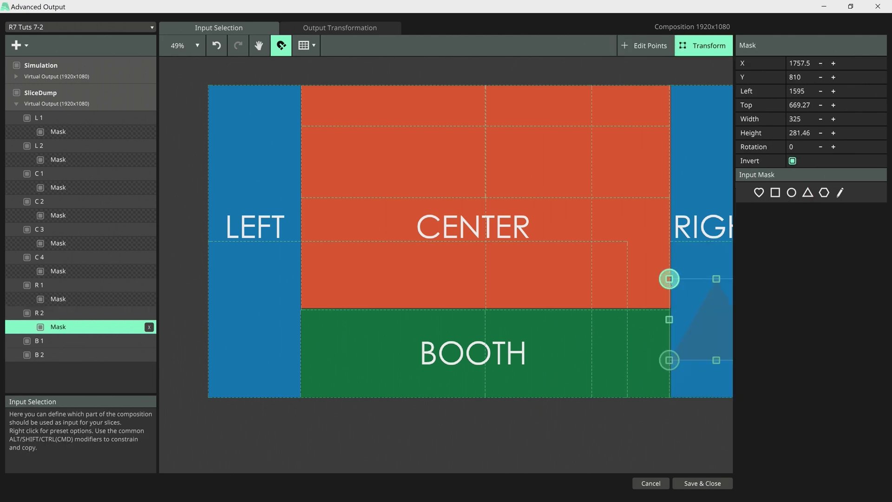
left_click_drag(673, 282, 720, 378)
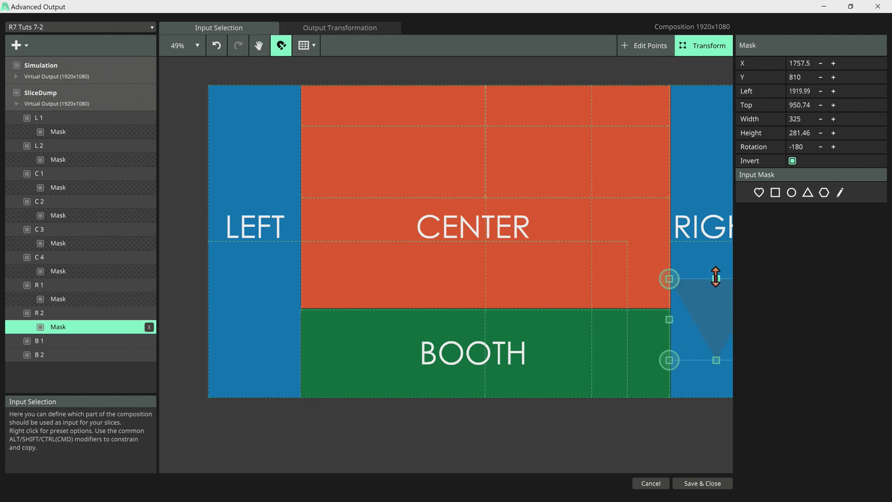
left_click_drag(716, 277, 639, 241)
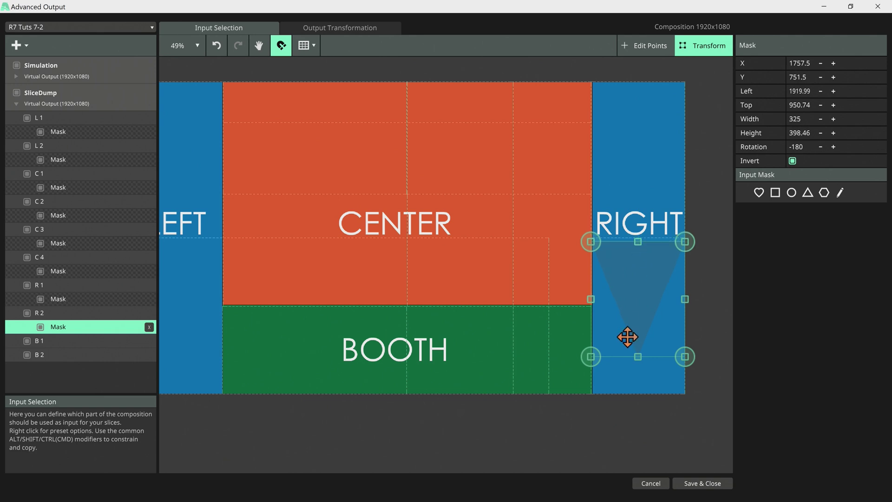
left_click_drag(638, 357, 631, 398)
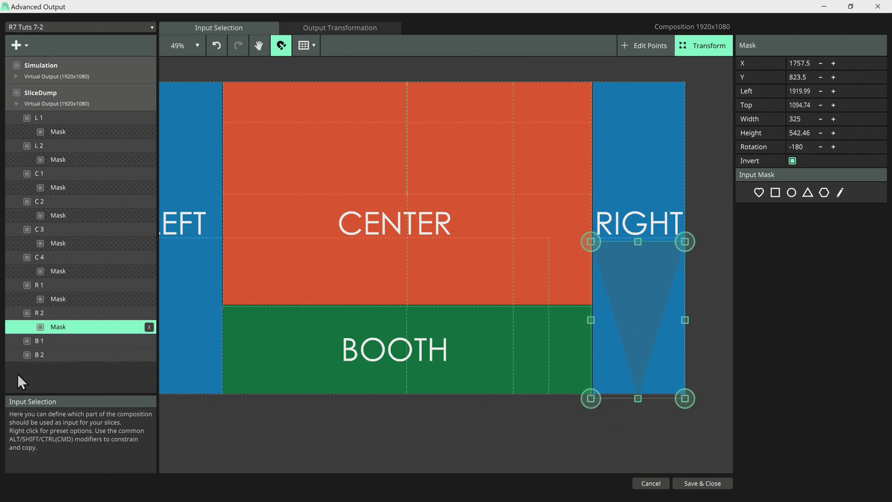
- Give B 1 and B 2 opposing 90° and -90° triangle masks, then save and close Advanced Output
left_click(52, 343)
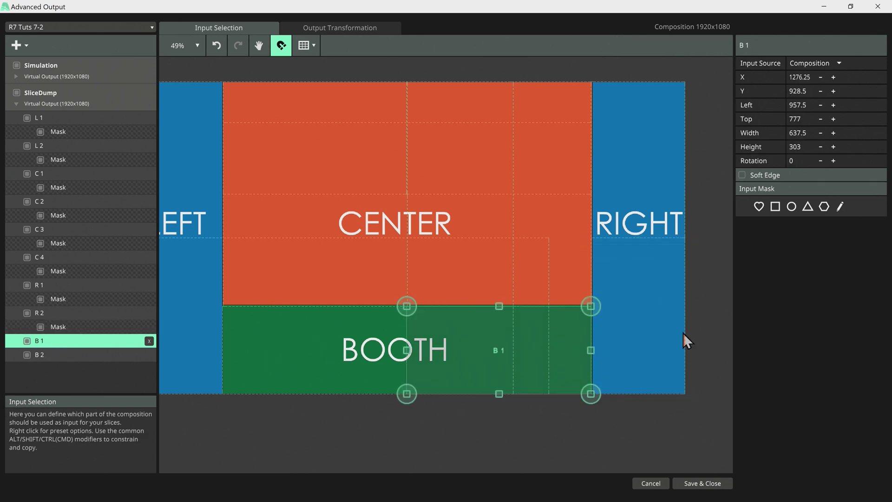
left_click(807, 206)
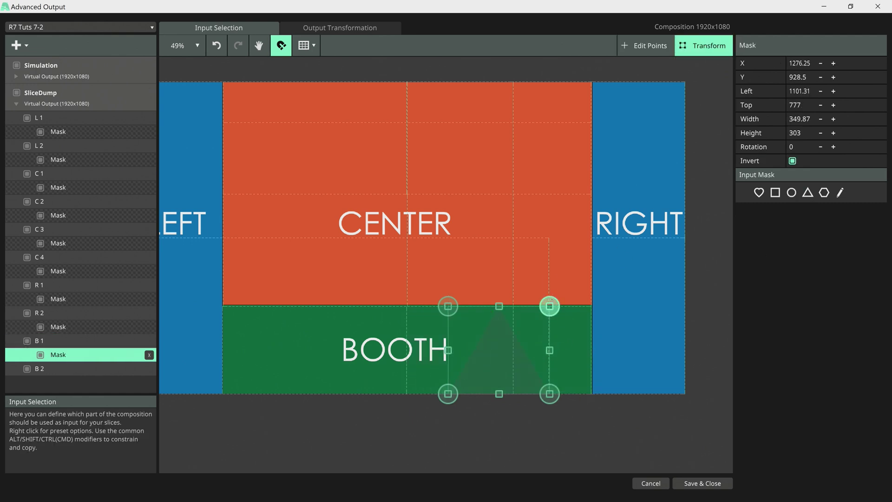
left_click_drag(550, 305, 542, 403)
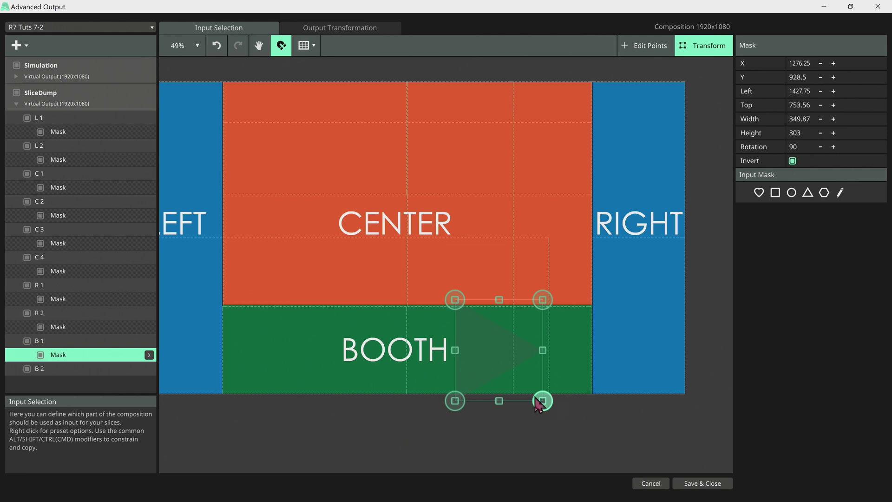
left_click(52, 369)
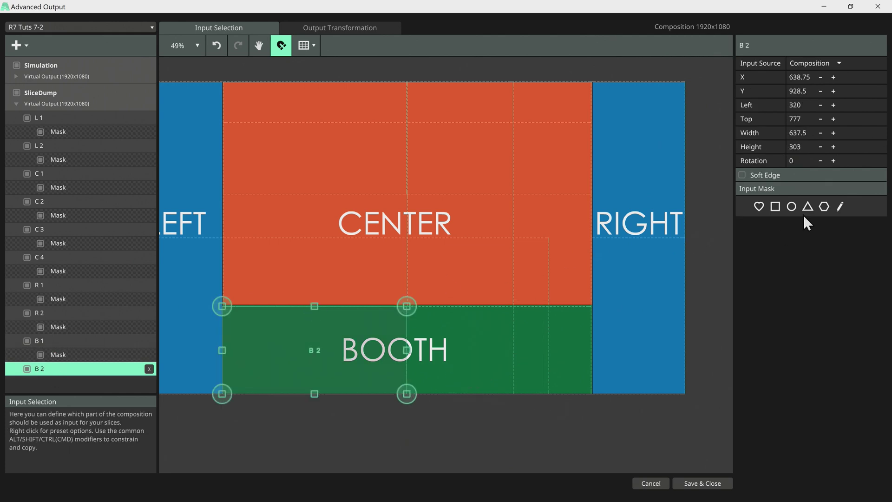
left_click(807, 192)
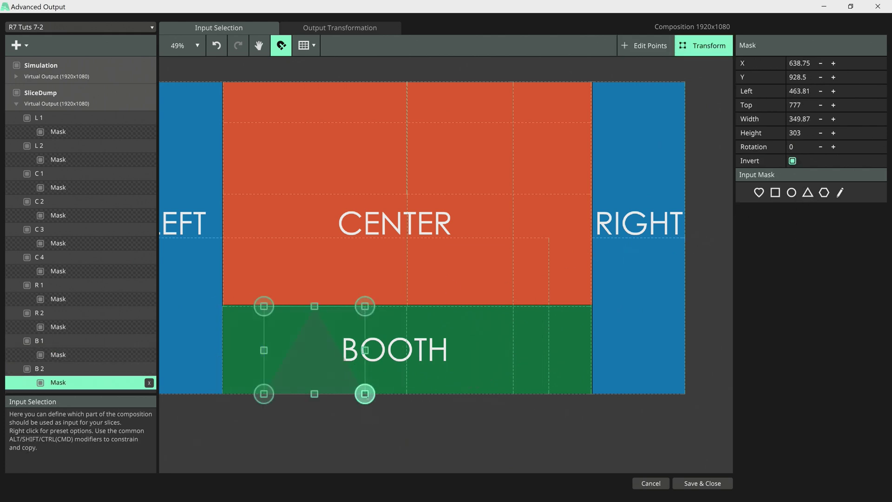
left_click_drag(365, 395, 358, 300)
left_click_drag(359, 350, 516, 350)
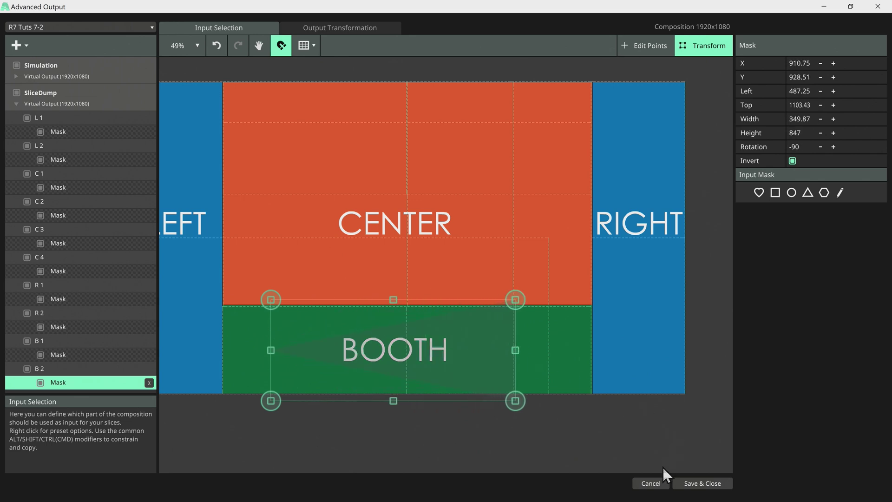
left_click(697, 487)
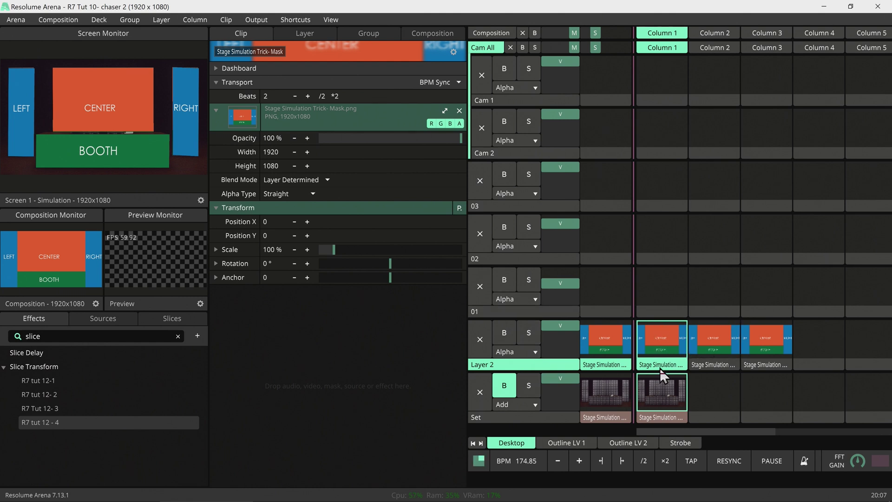
- Launch the Column 4 Stage Simulation clip, apply the R7 tut 12 - 4 preset, and set 500 BPM
left_click(773, 346)
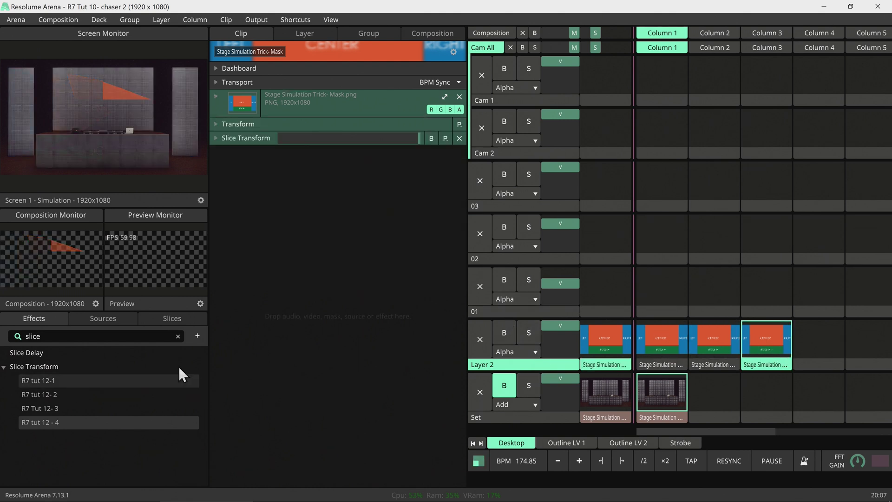
left_click(54, 421)
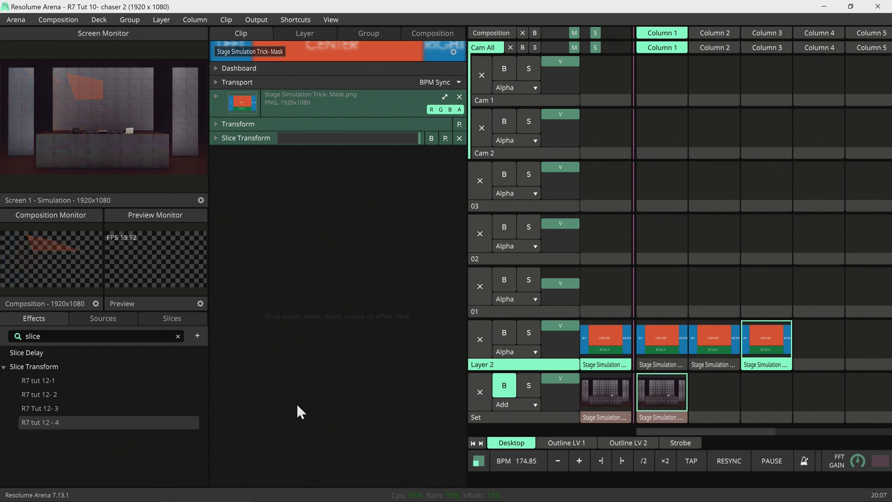
key("x")
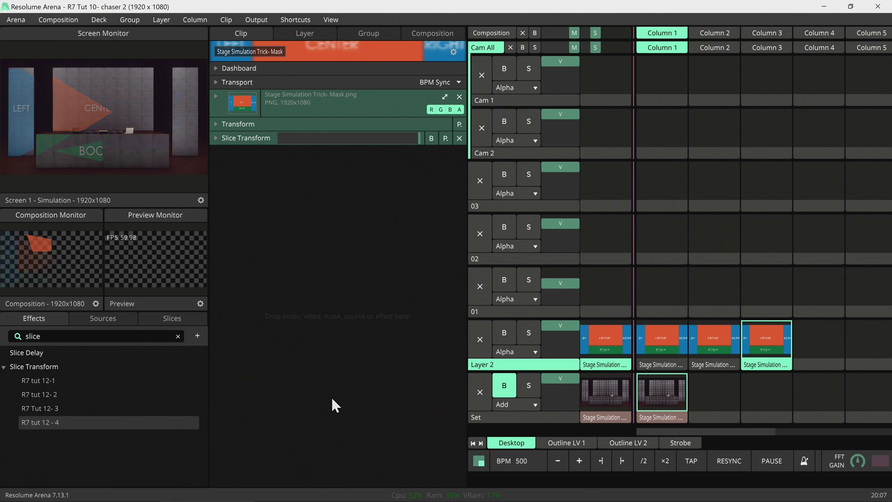
- Launch the Kaleidoscope clip and clip 4-2 in the Outline LV 1 deck
left_click(567, 442)
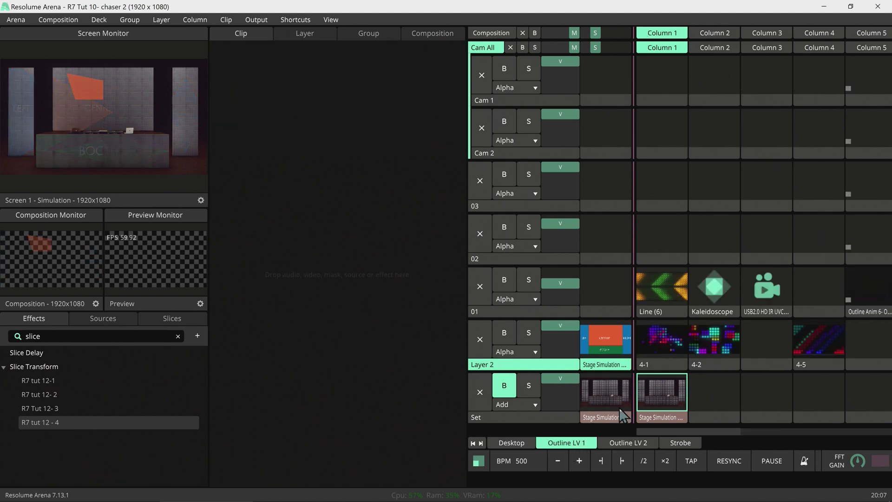
left_click(722, 284)
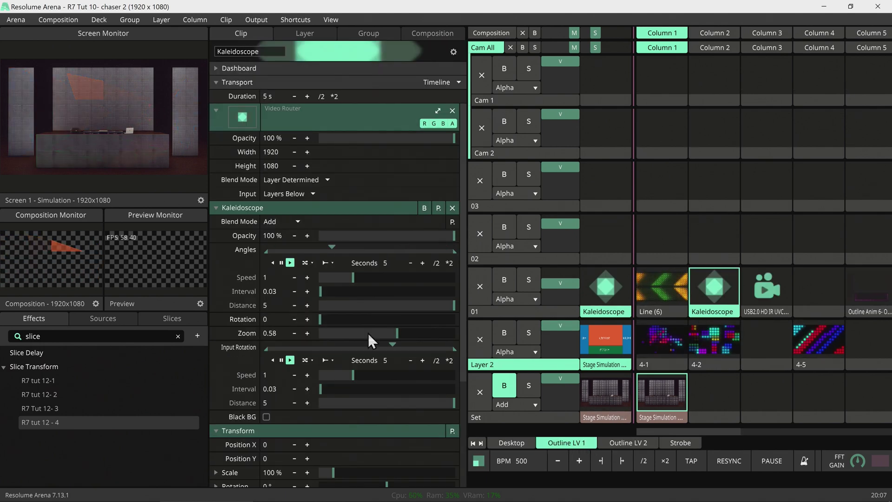
left_click(723, 343)
left_click(479, 285)
- Swap Kaleidoscope's old Slice Transform for the R7 tut 12 - 4 preset's ten slices
left_click(713, 307)
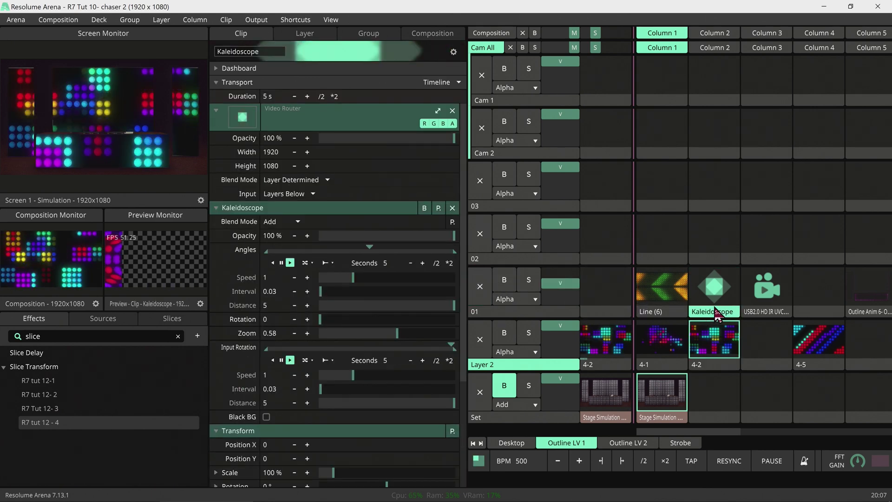
left_click(242, 207)
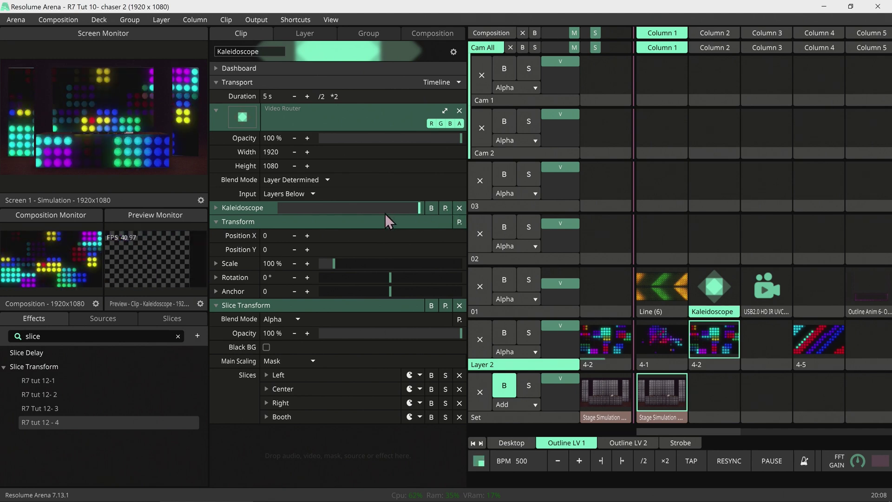
left_click(378, 222)
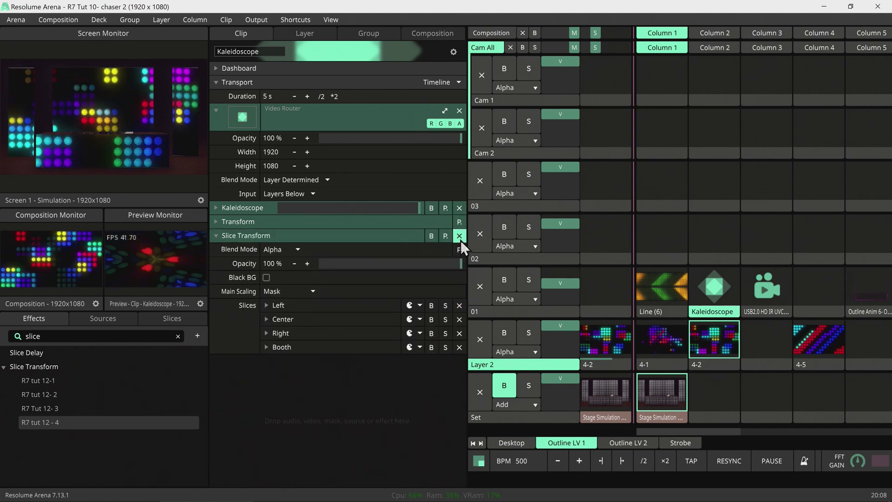
left_click(460, 241)
left_click_drag(65, 423, 307, 355)
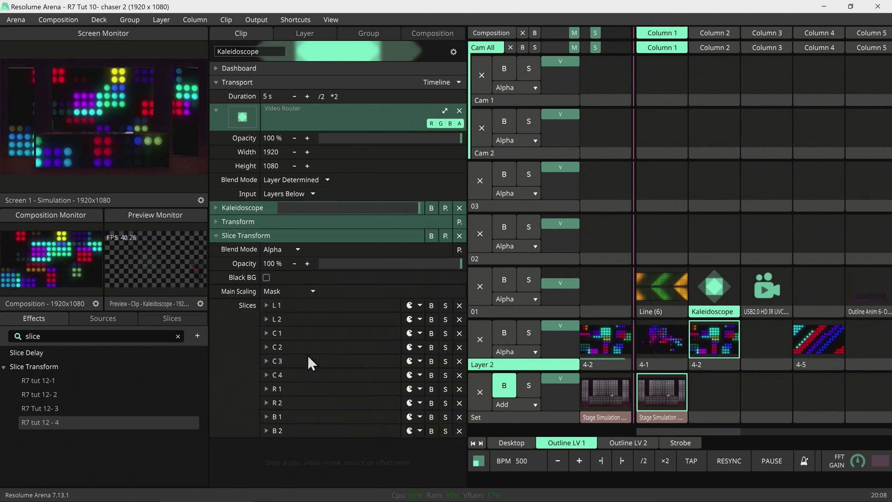
left_click_drag(705, 288, 605, 288)
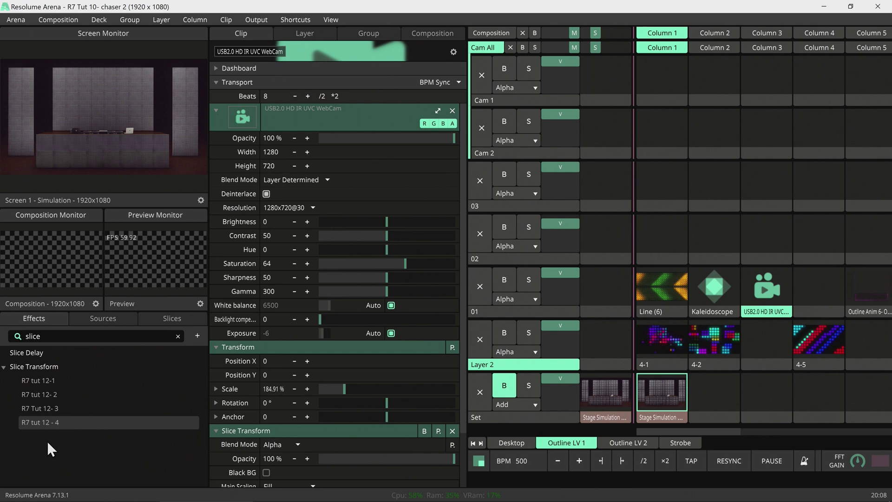
- Launch the webcam clip, set its second Slice Transform scaling to Fill, and clear Layer 2
left_click(781, 297)
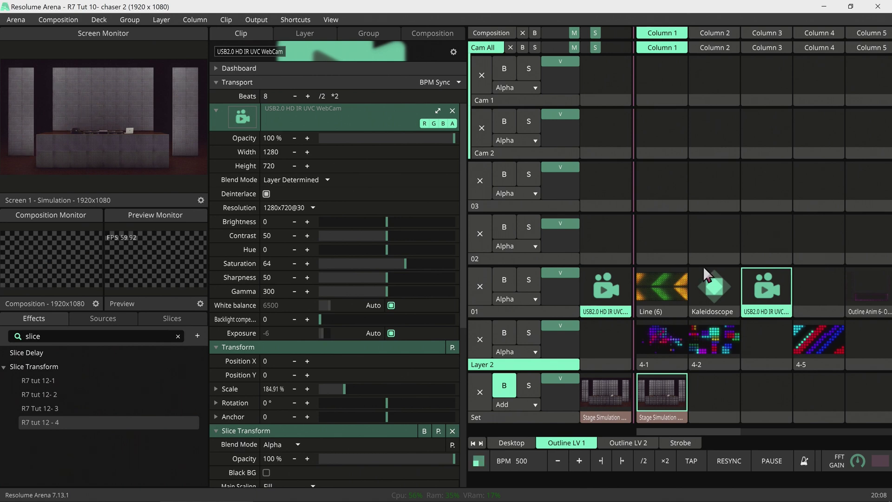
scroll(277, 433, "down", 3)
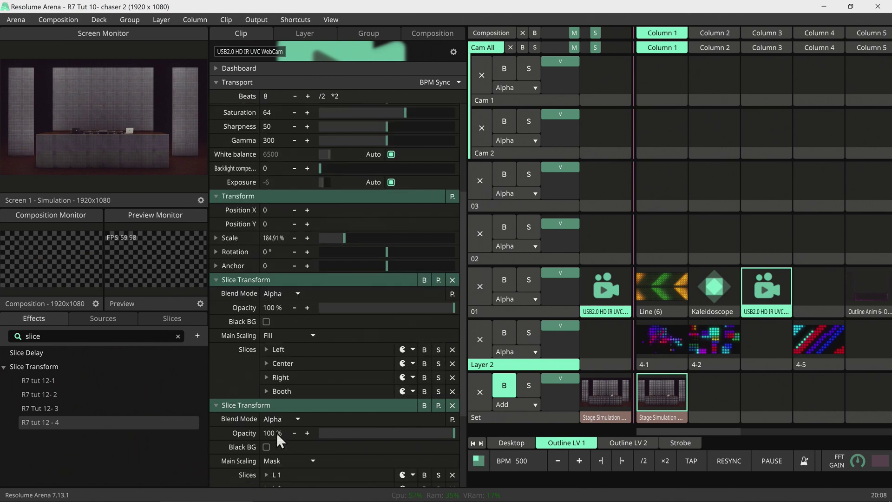
left_click(280, 458)
left_click(285, 406)
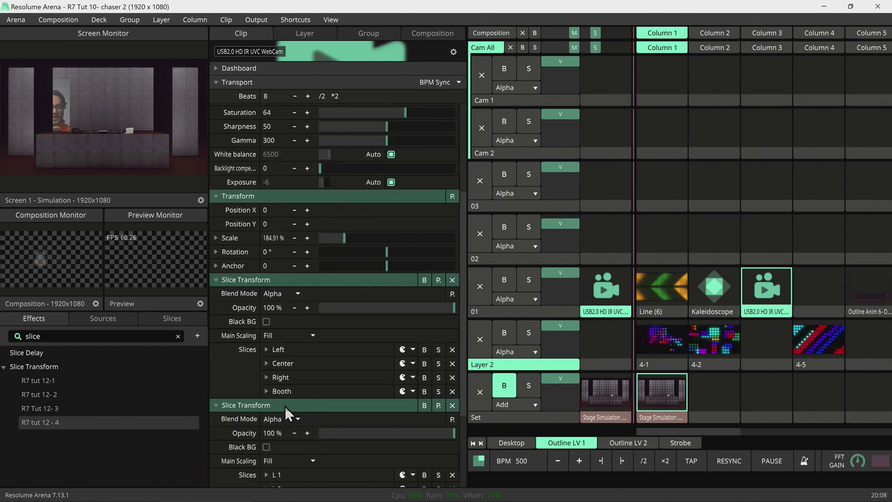
left_click(721, 338)
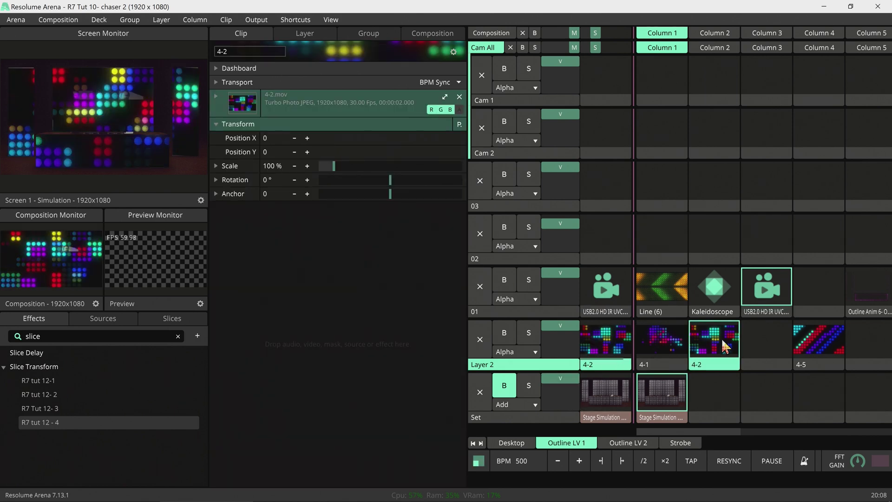
left_click(483, 330)
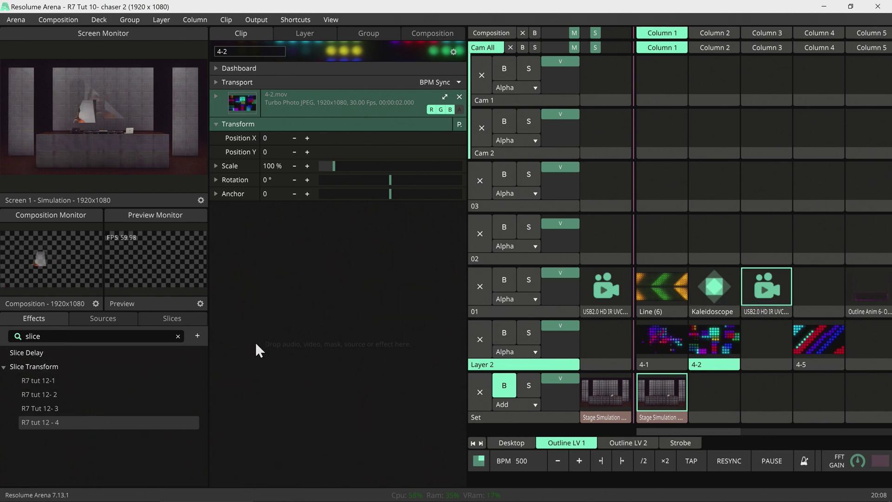
- Collapse the webcam clip's Transform, Transport and both Slice Transform parameter groups
left_click(752, 312)
left_click(275, 299)
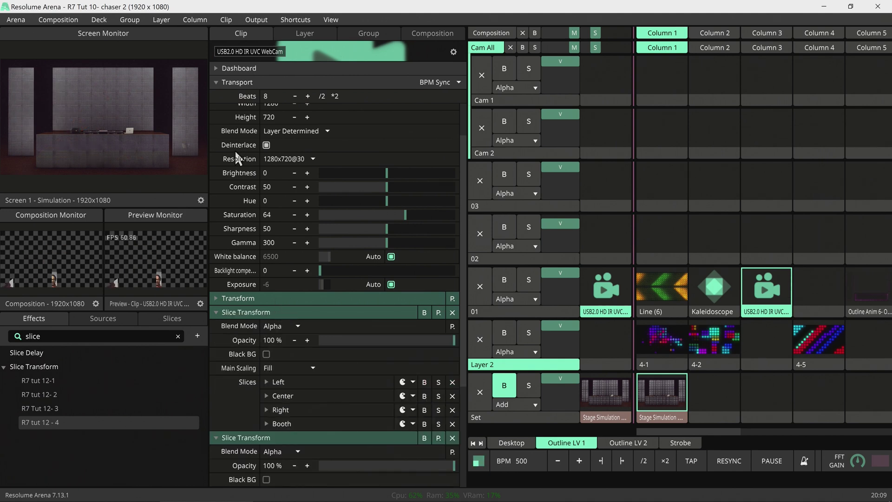
left_click(246, 83)
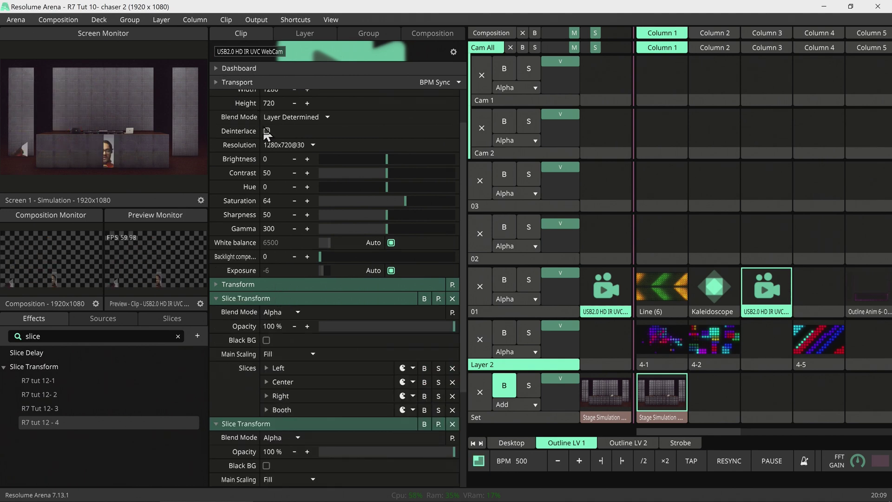
scroll(239, 89, "up", 1)
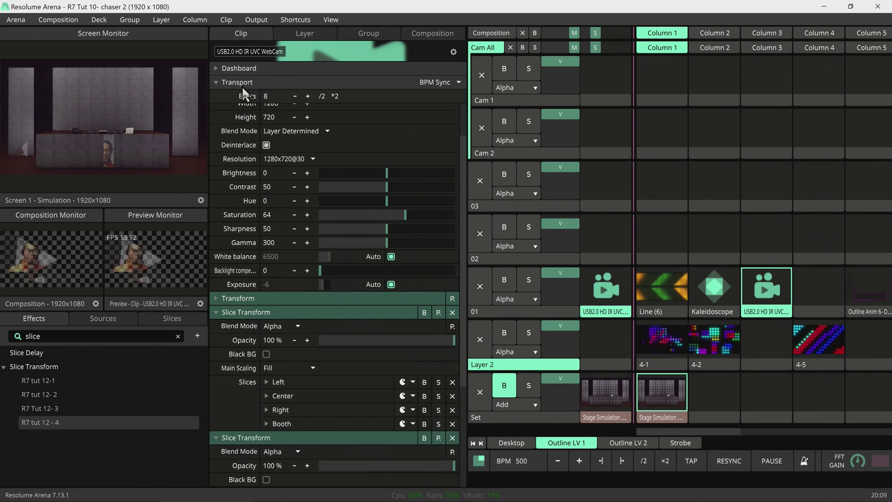
scroll(241, 90, "down", 1)
scroll(232, 83, "up", 1)
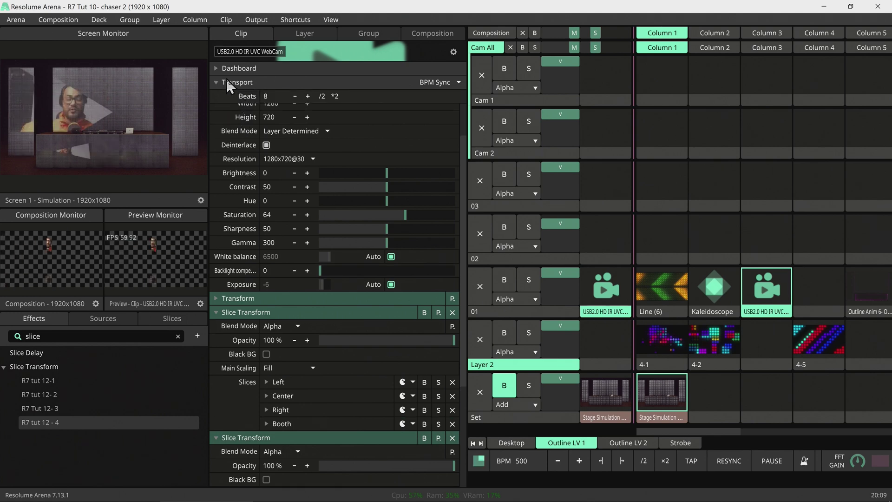
scroll(228, 88, "down", 1)
left_click(230, 298)
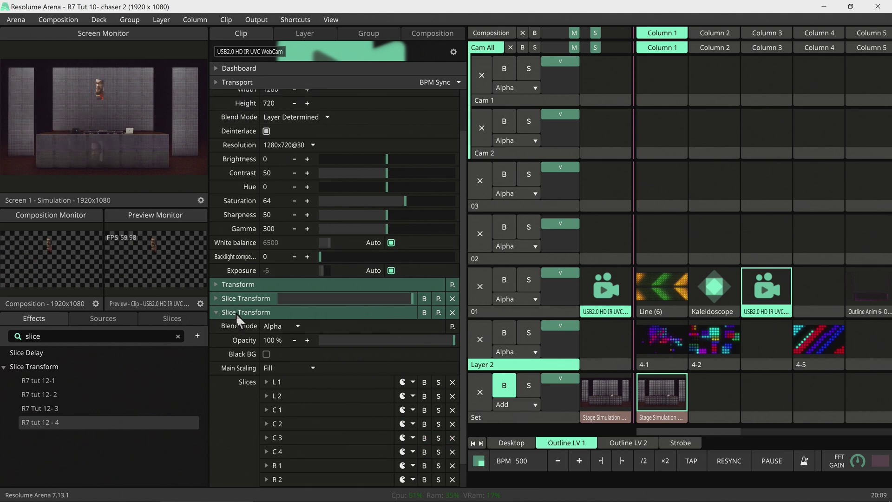
left_click(236, 312)
- Replace the R7 Tuts 7-2 slice preset with R7 Tuts 7 in Advanced Output, then Save & Close
key("ctrl+shift+a")
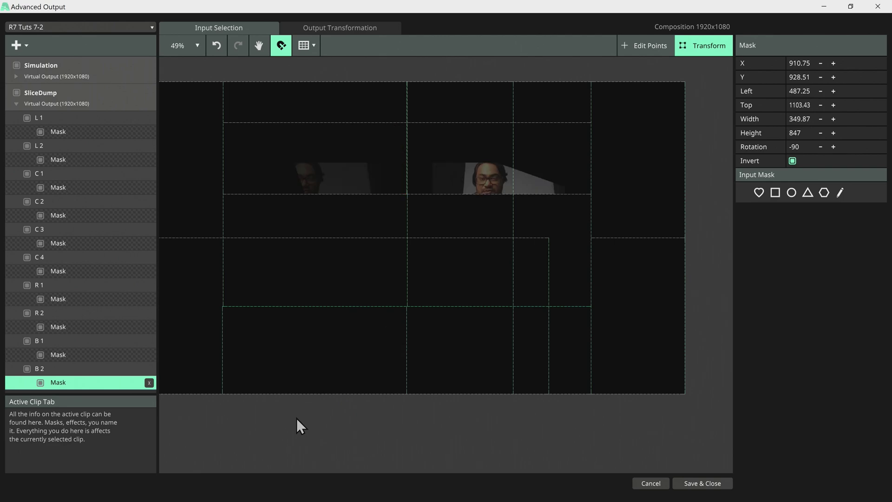
left_click(70, 27)
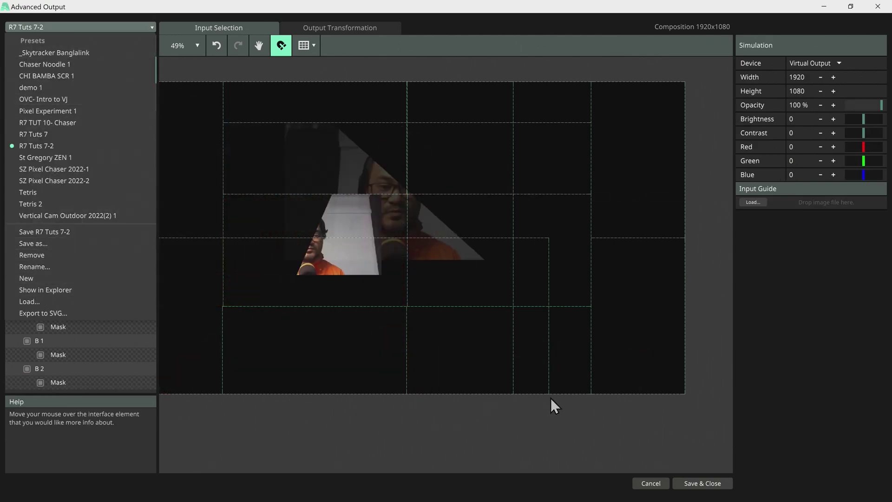
left_click(695, 483)
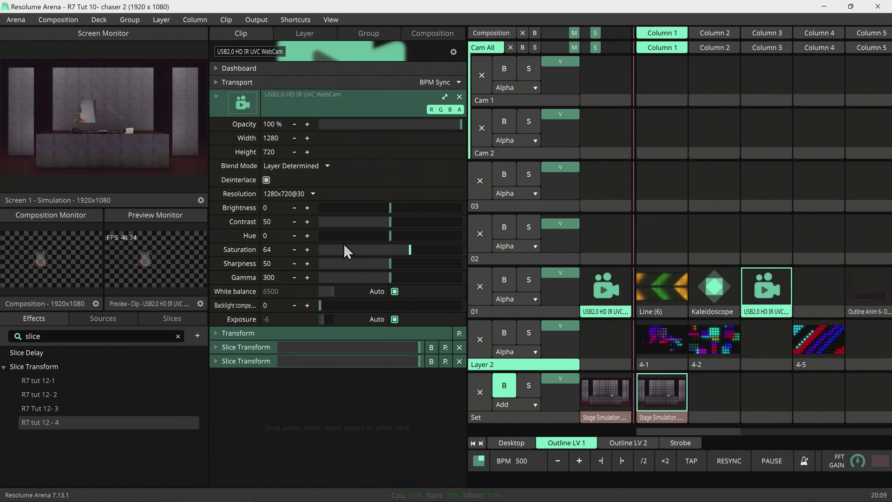
key("ctrl+shift+a")
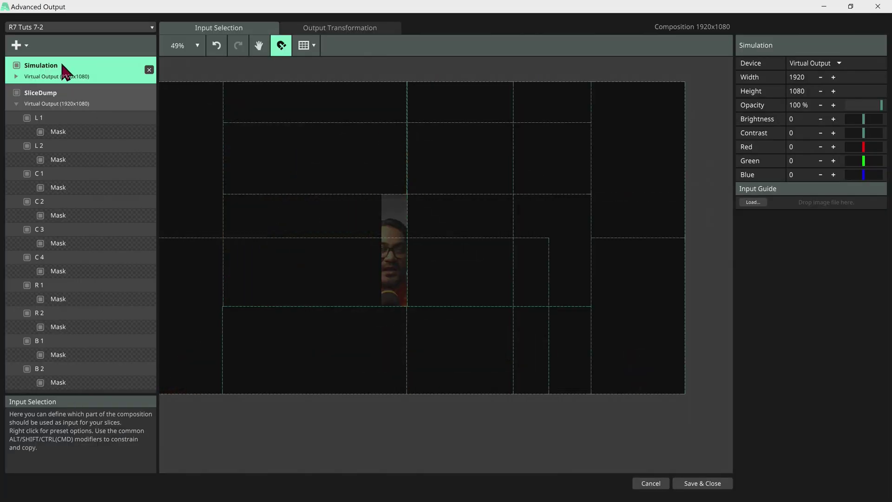
left_click(35, 27)
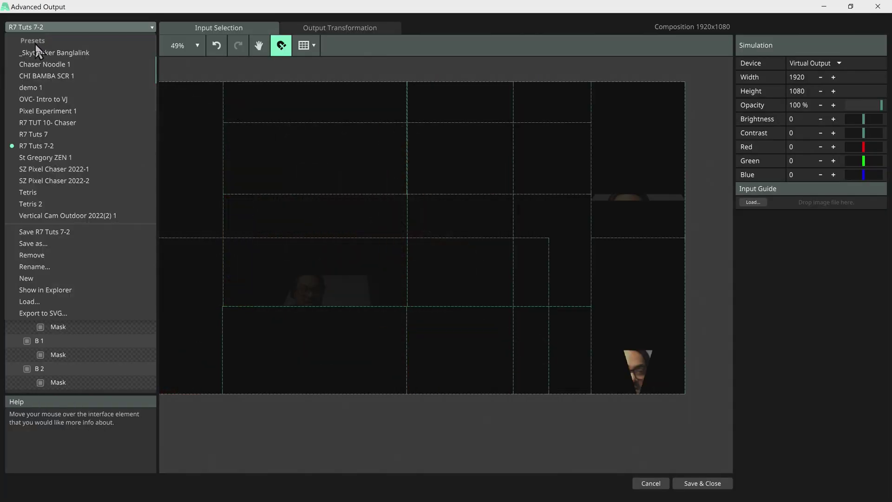
left_click(37, 138)
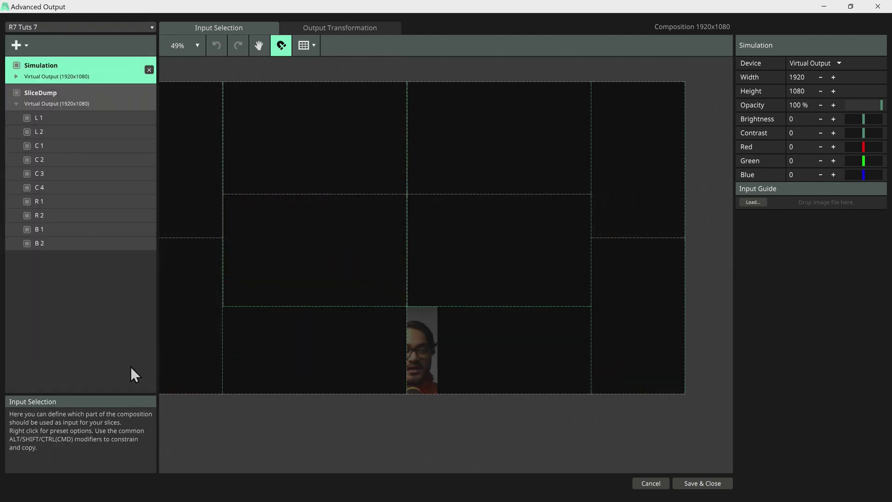
left_click(699, 483)
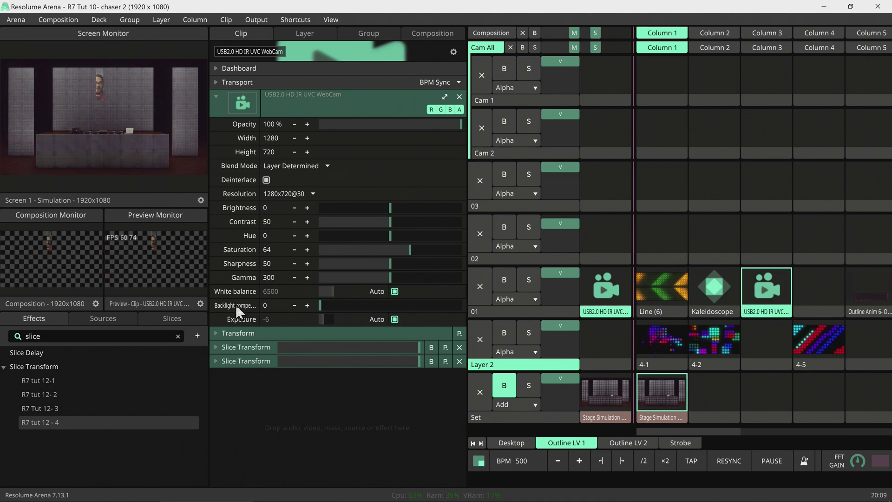
- Expand the webcam clip's Slice Transform and switch its Main Scaling to Mask
left_click(245, 361)
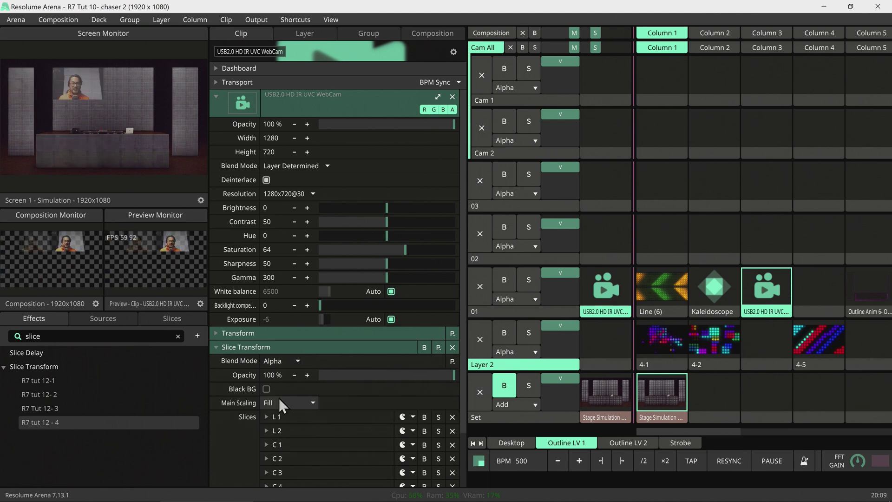
left_click(278, 400)
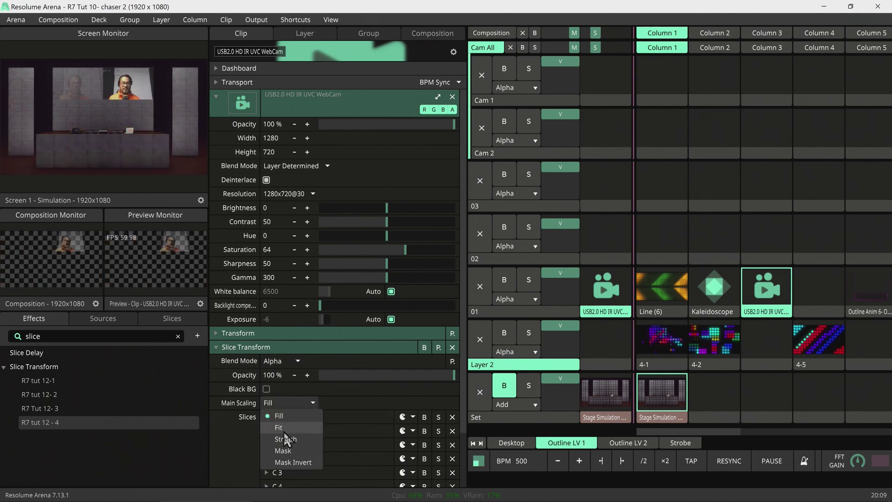
left_click(283, 450)
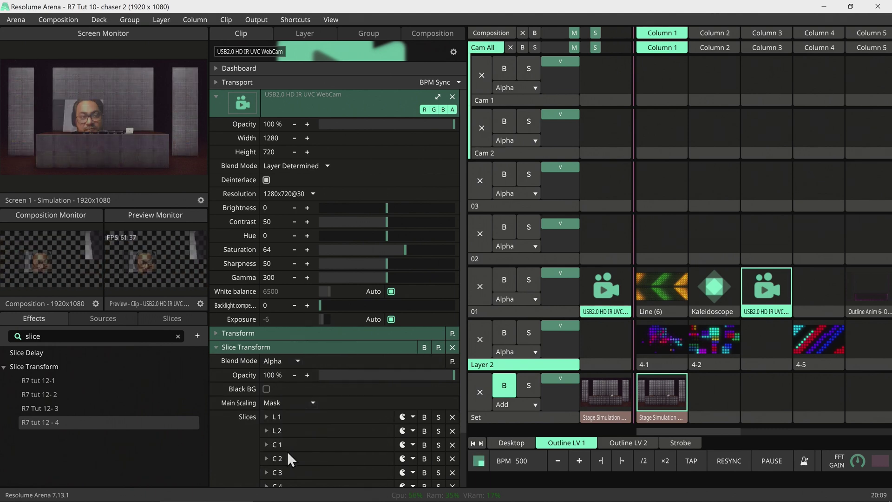